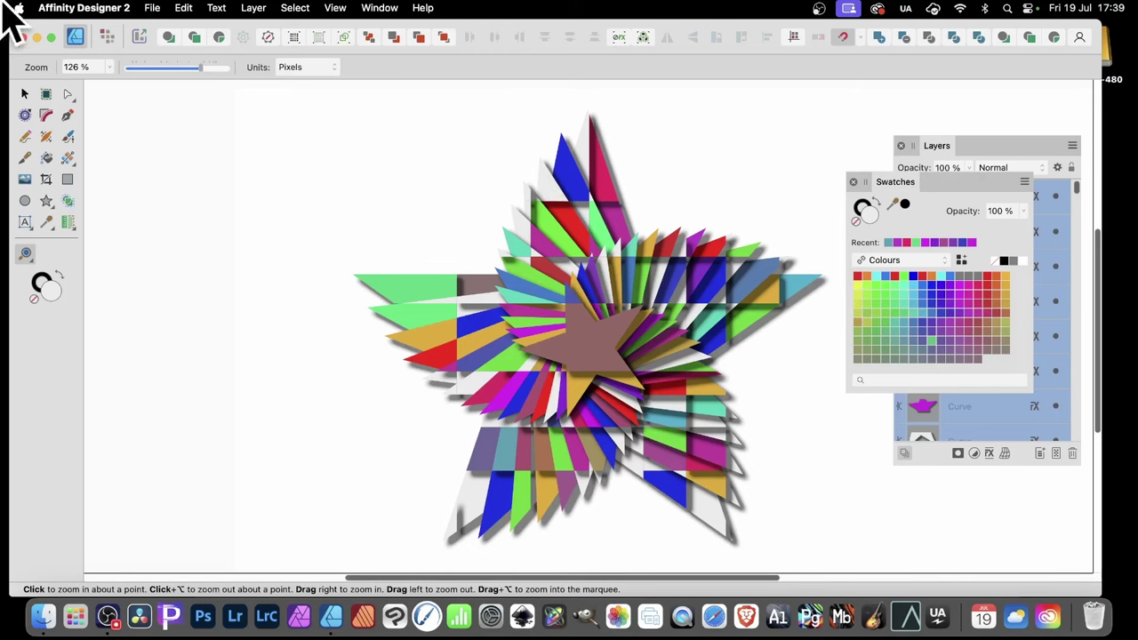
- Select all 221 objects of the finished star mosaic with the Move tool
click(24, 93)
key(super+a)
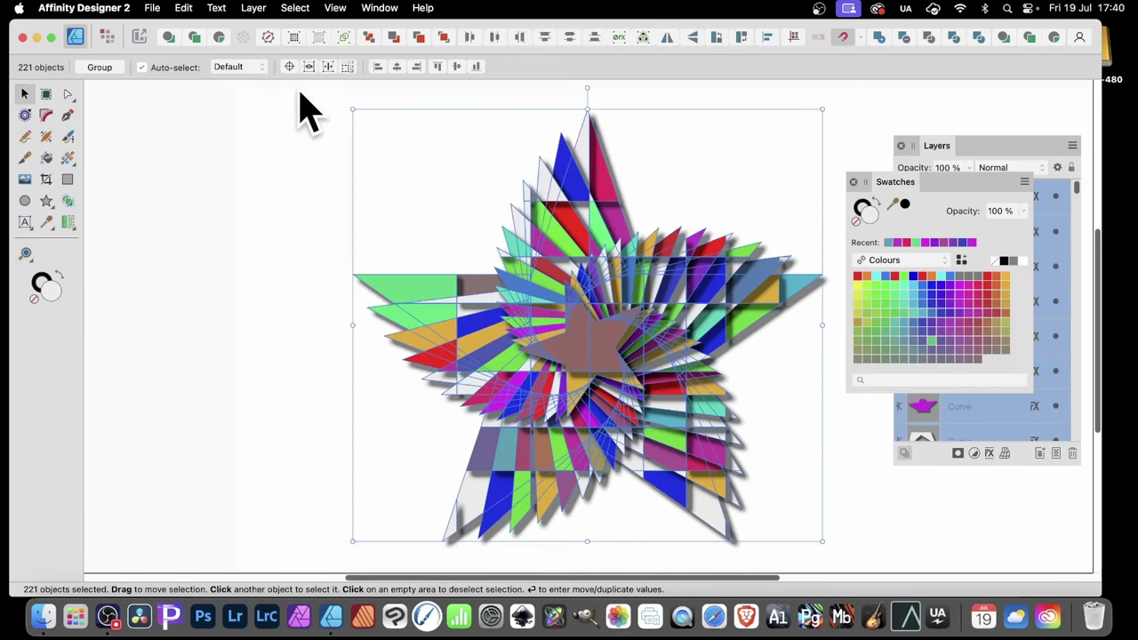
drag(305, 107, 889, 594)
- Delete the old mosaic and draw a large five-point star across the page centre
key(Delete)
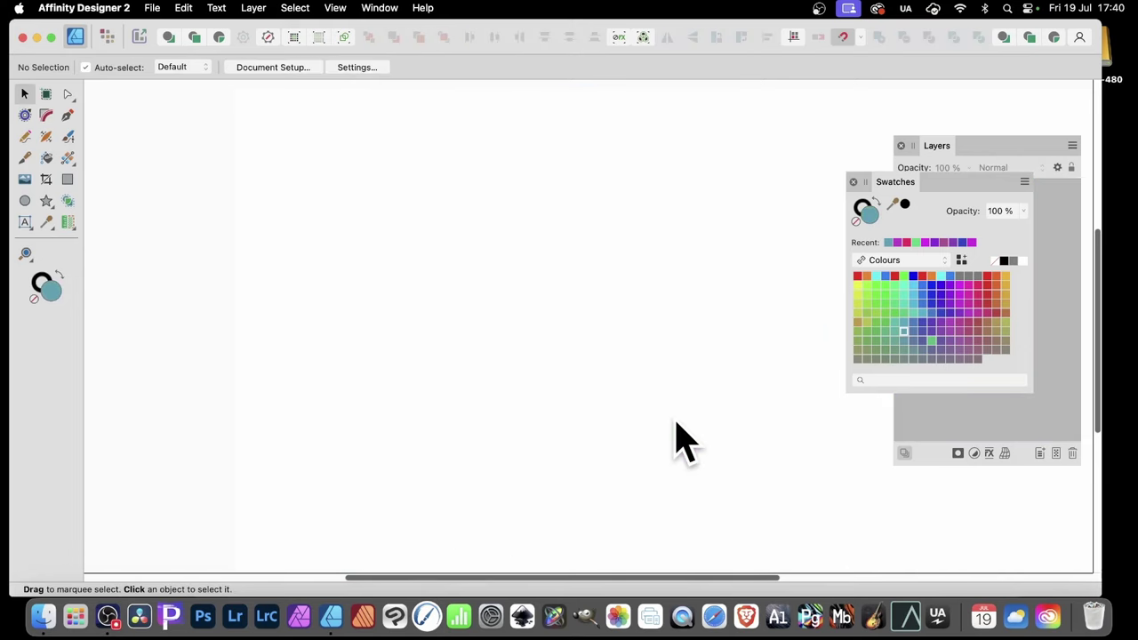
click(49, 203)
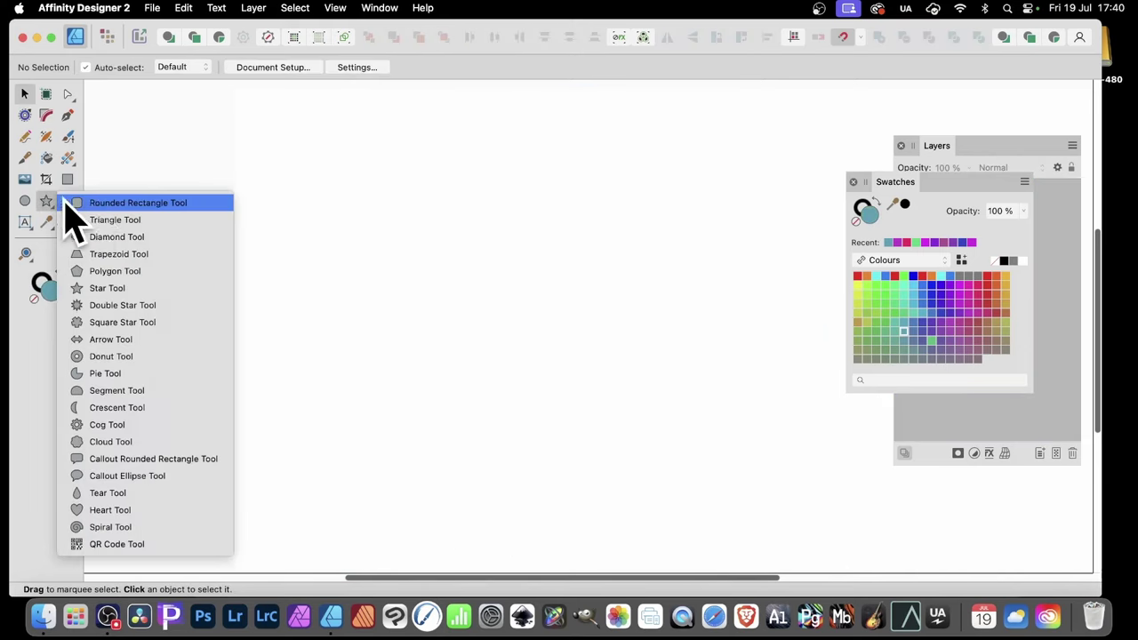
click(131, 288)
drag(359, 141, 797, 528)
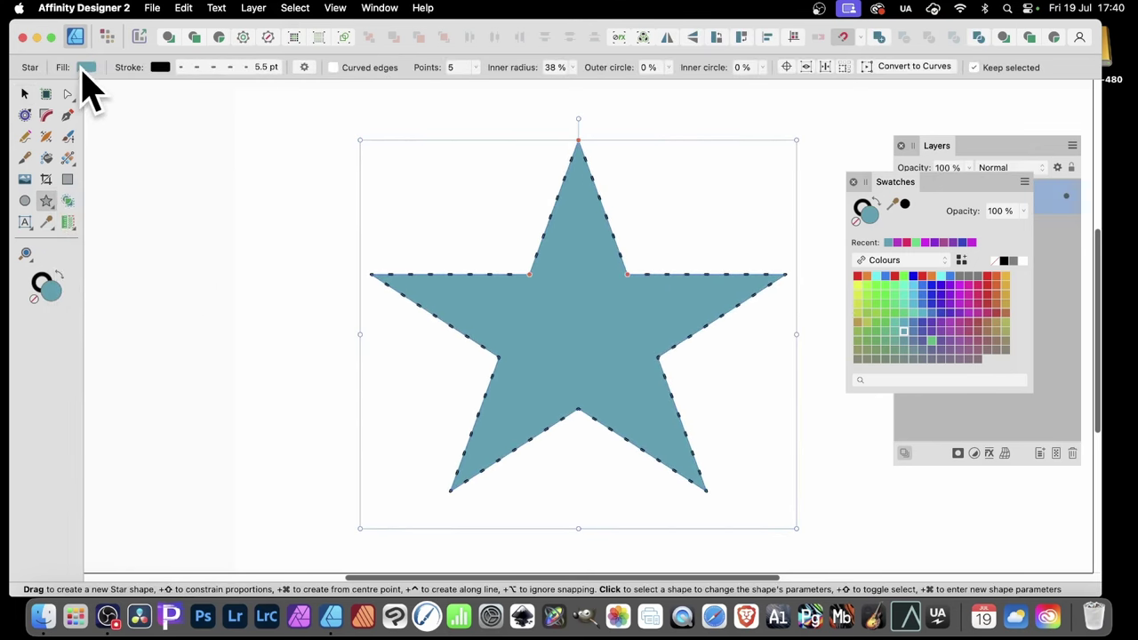
- Set the star's stroke width to 0 pt and bring the Layers panel forward
click(249, 68)
drag(190, 116, 142, 114)
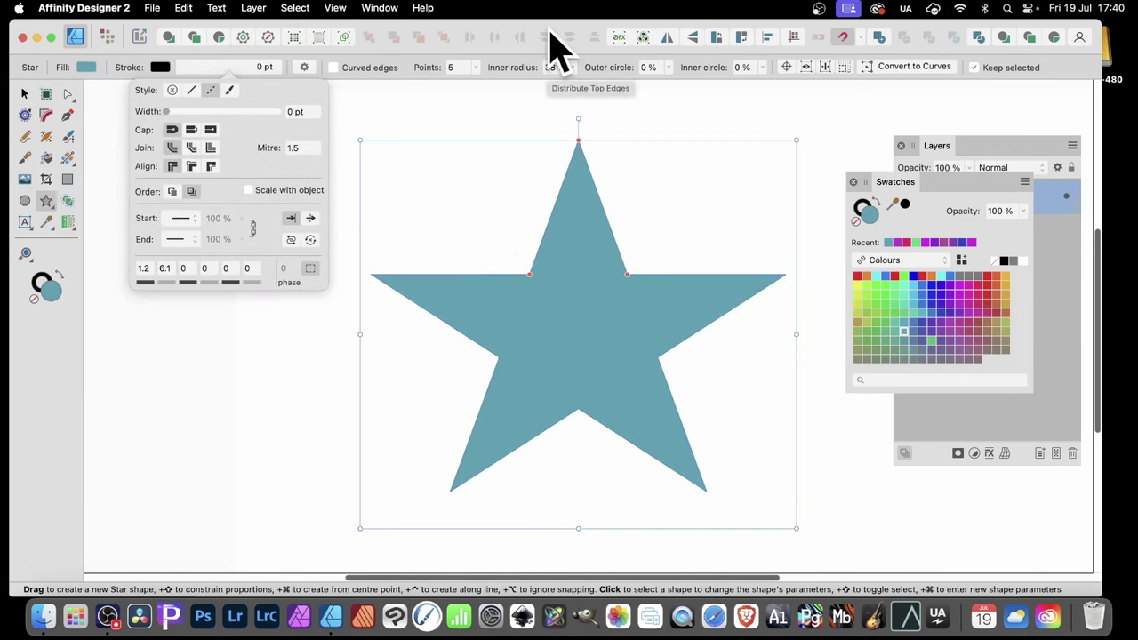
click(596, 71)
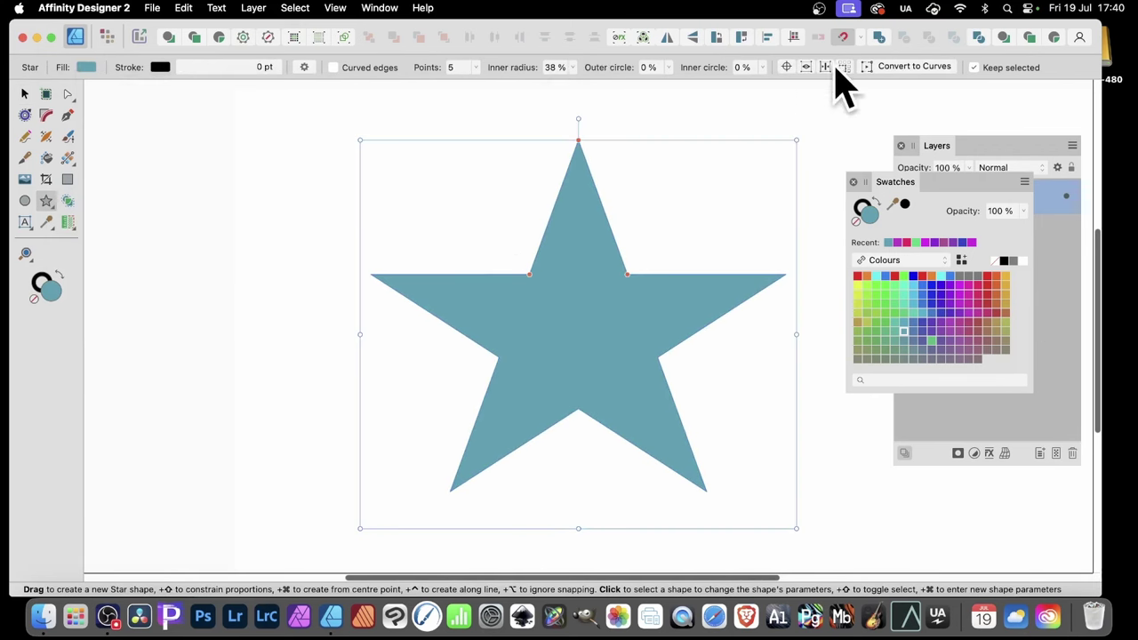
click(950, 168)
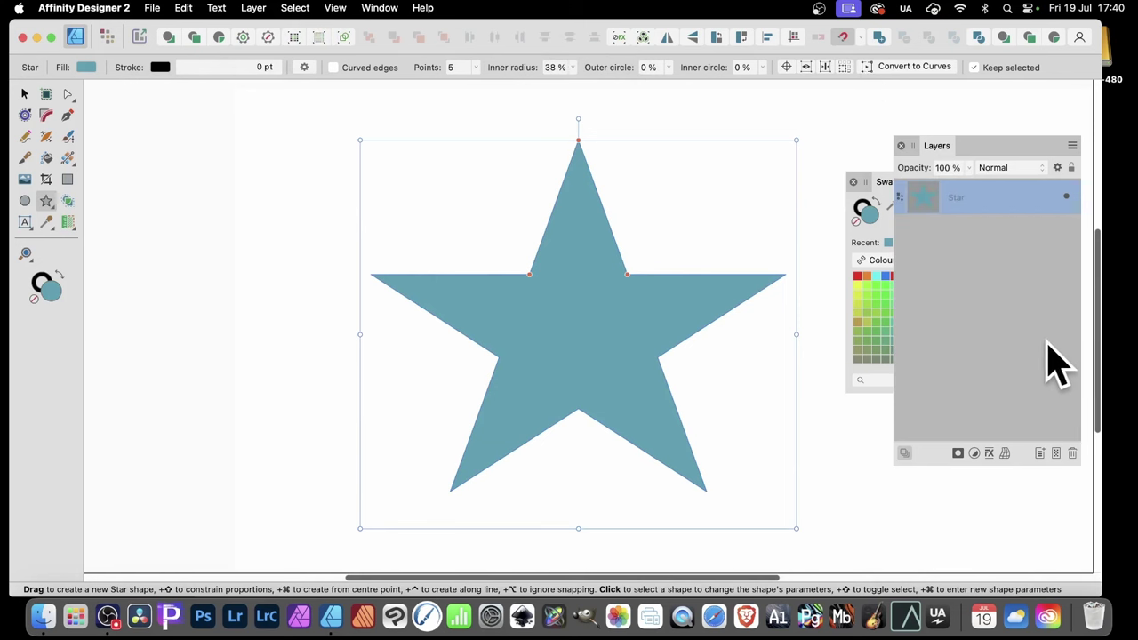
- Add a layer-effect Outer Shadow to the star: radius 17.3 px, offset 16.7 px, intensity 52%
click(990, 456)
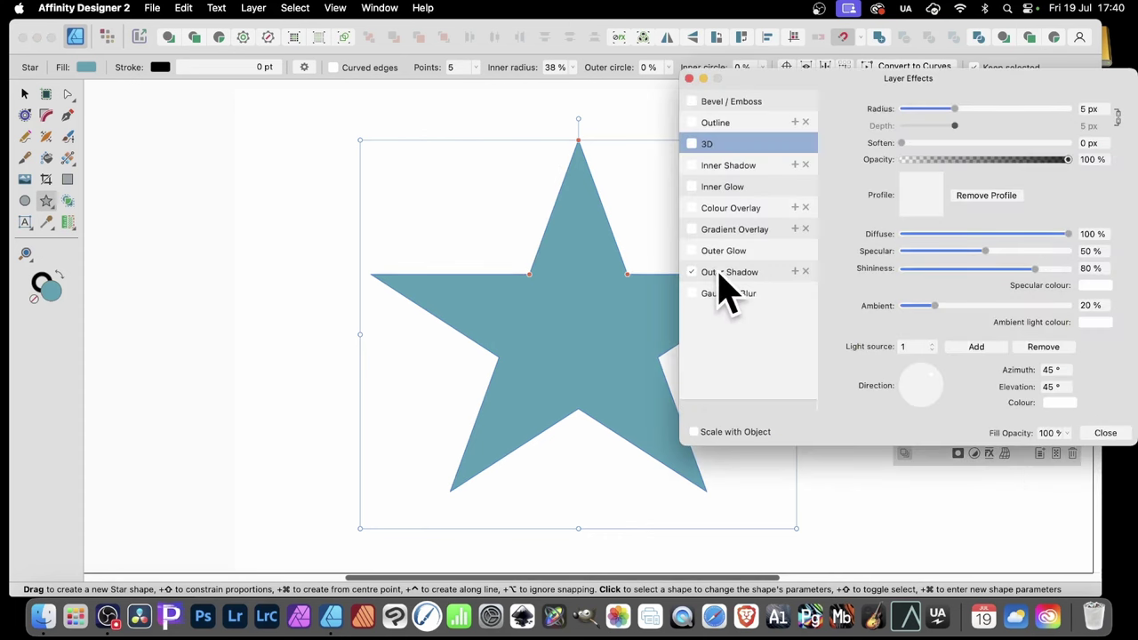
click(755, 272)
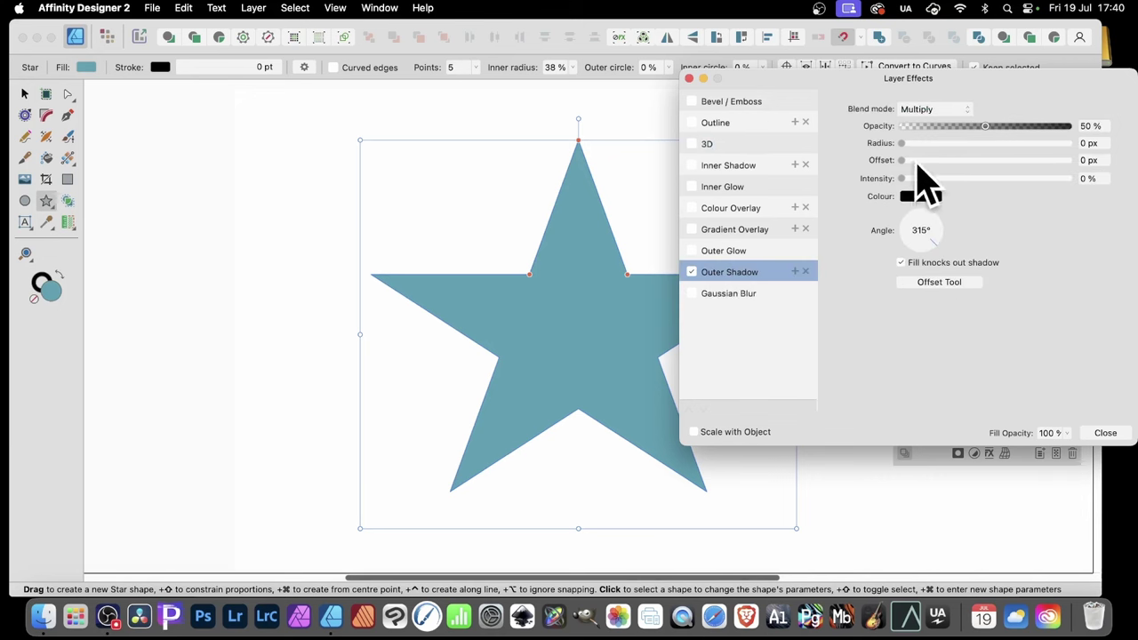
drag(920, 158, 988, 173)
click(986, 160)
click(987, 179)
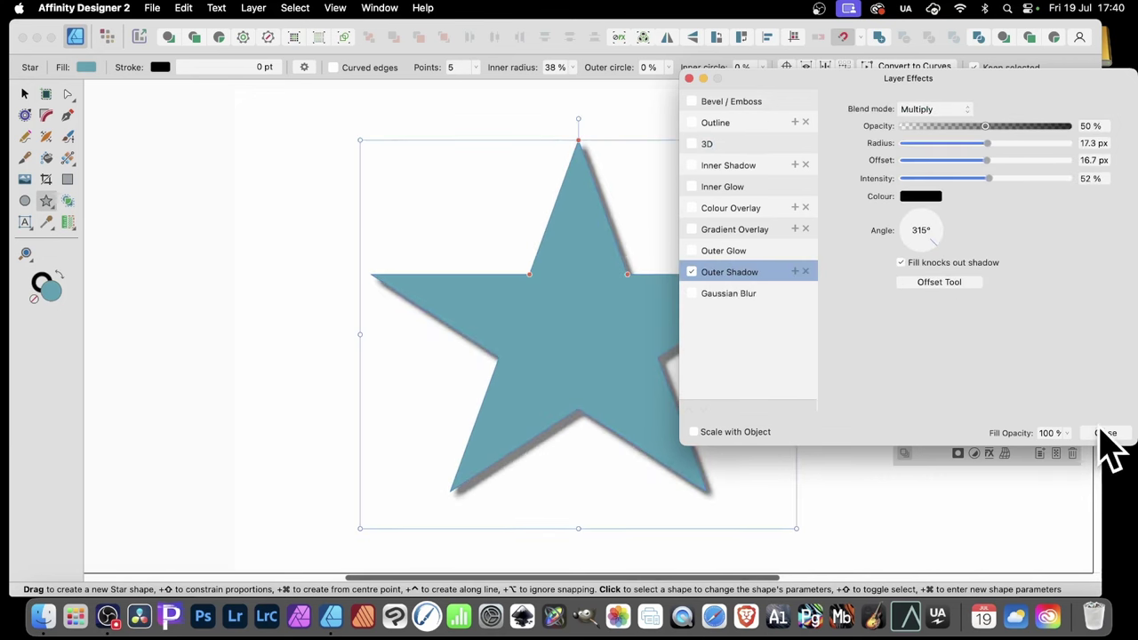
click(1106, 433)
- Nudge the star slightly right, then duplicate it 10 times with 4° rotation and 86% scale
click(24, 93)
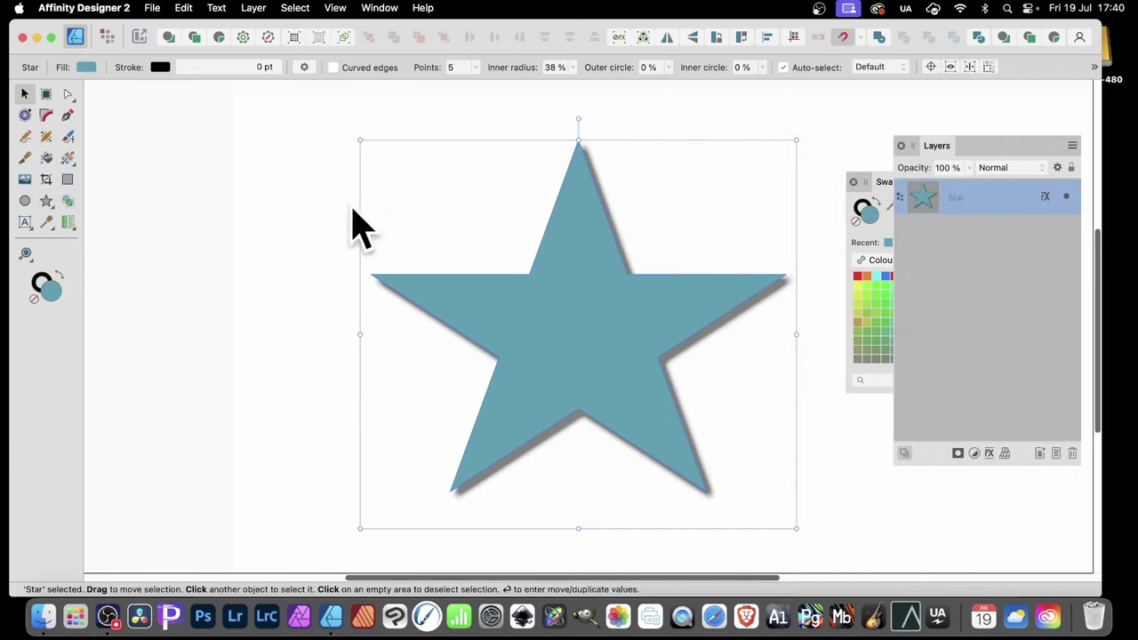
drag(362, 247, 366, 247)
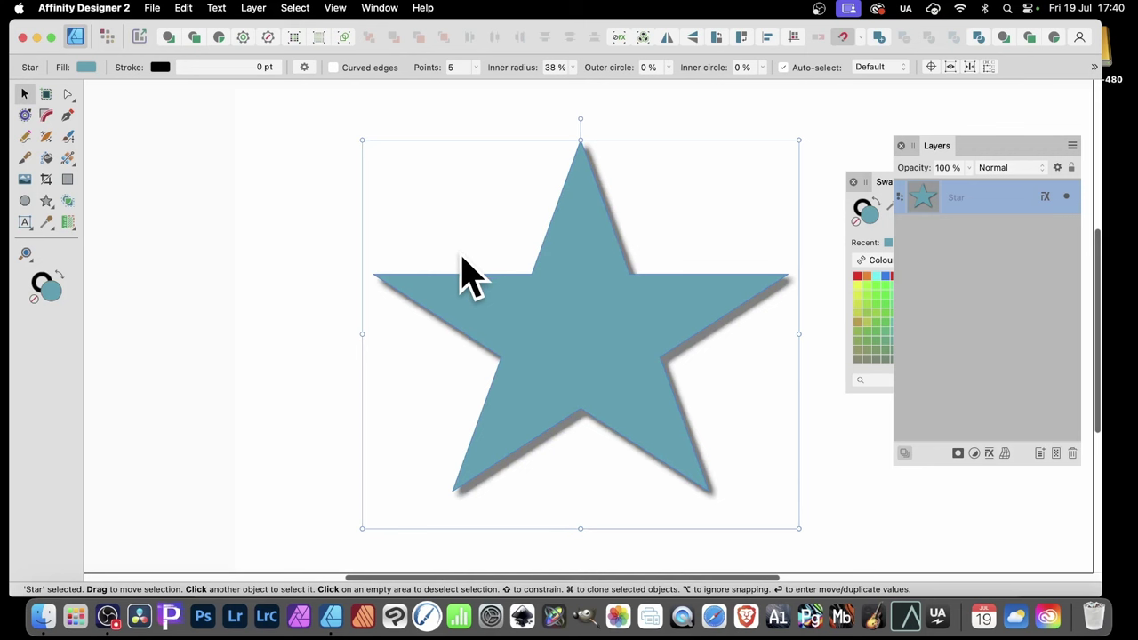
key(Return)
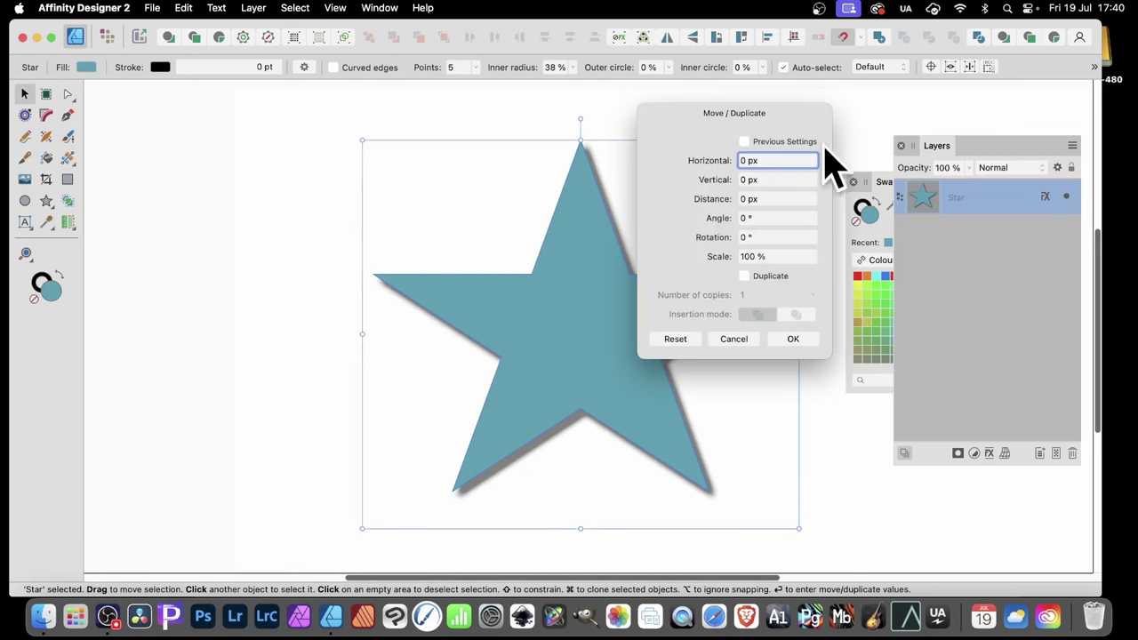
click(744, 276)
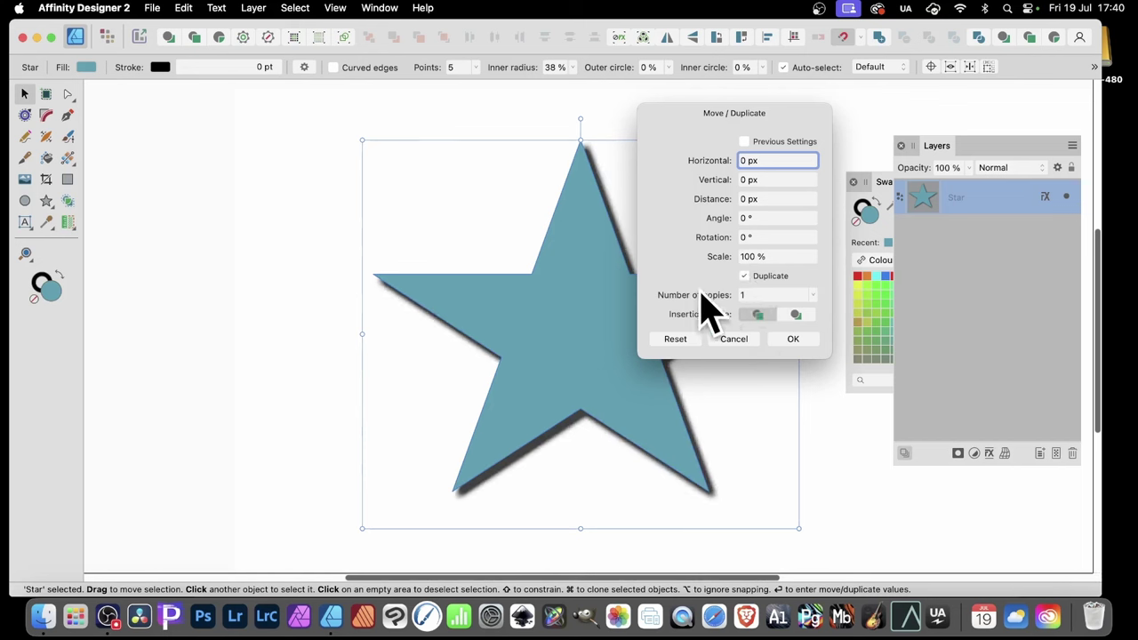
scroll(712, 298, up, 6)
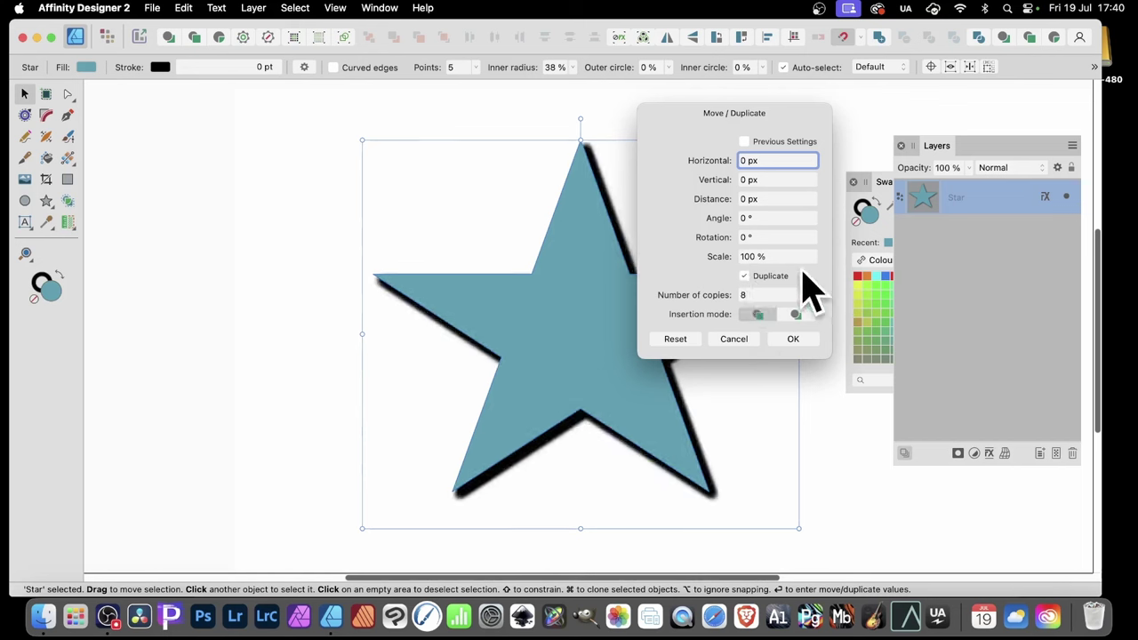
scroll(698, 302, up, 2)
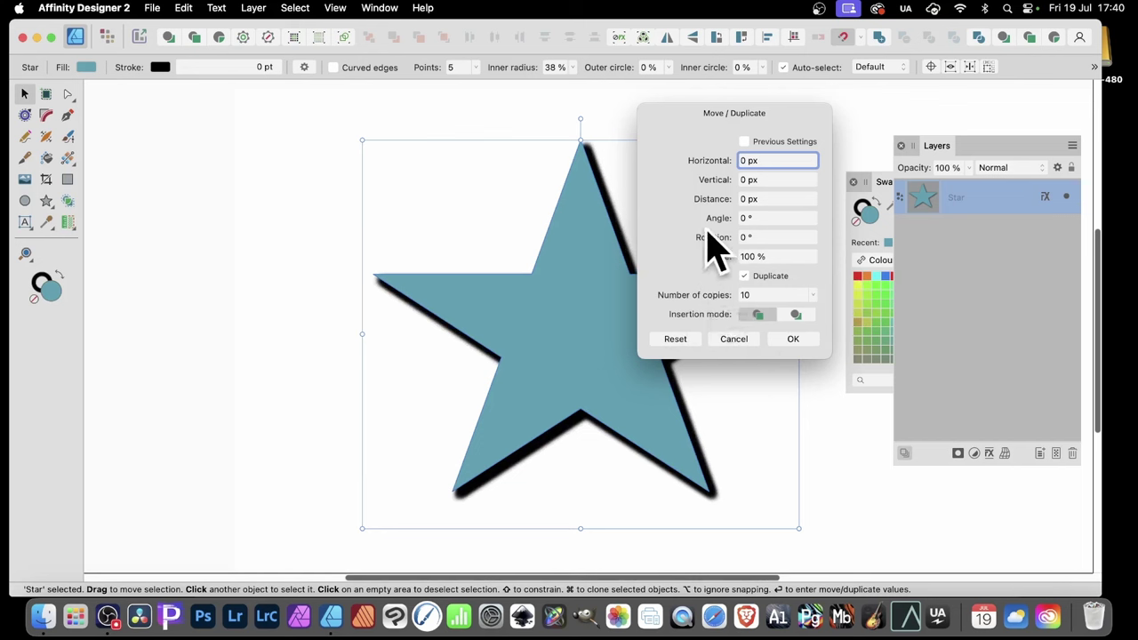
scroll(711, 242, up, 3)
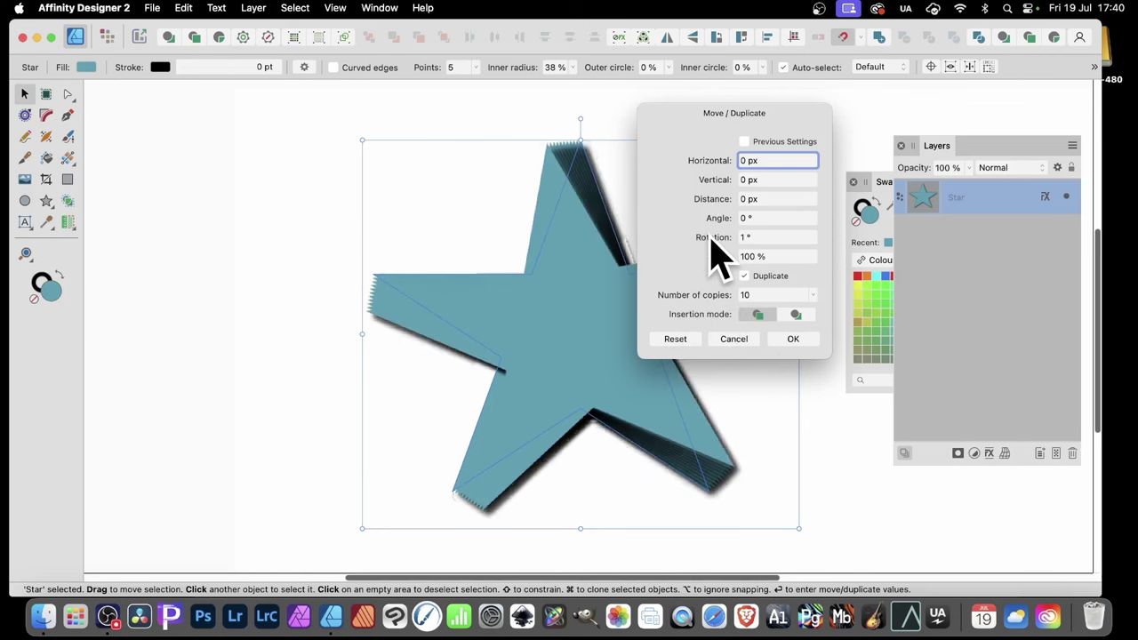
scroll(712, 241, up, 1)
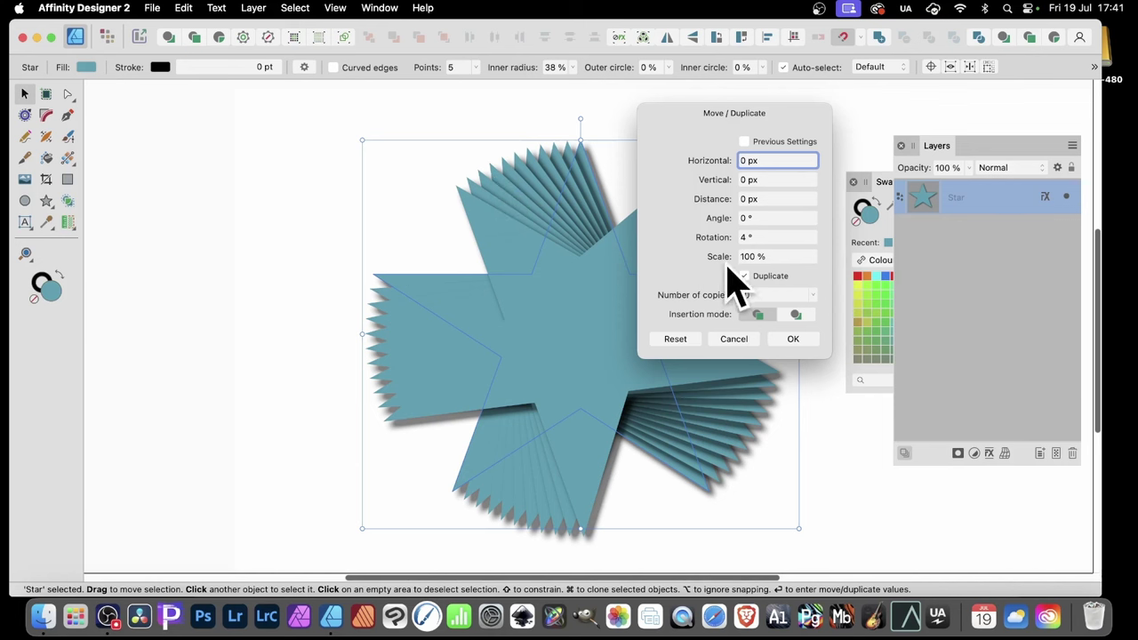
drag(727, 271, 720, 258)
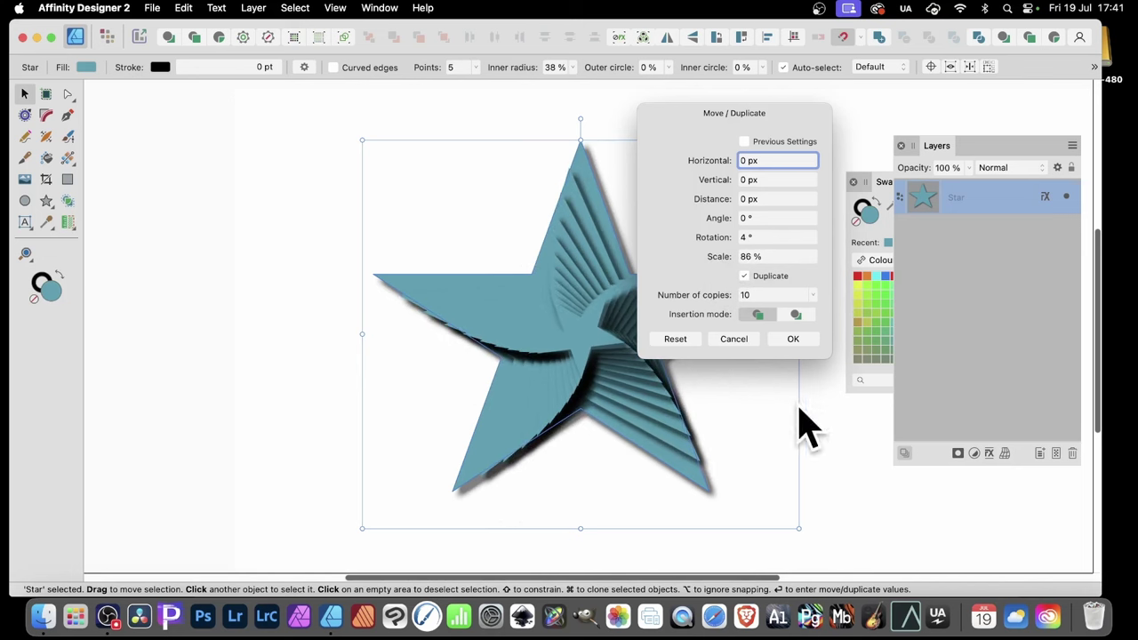
click(794, 340)
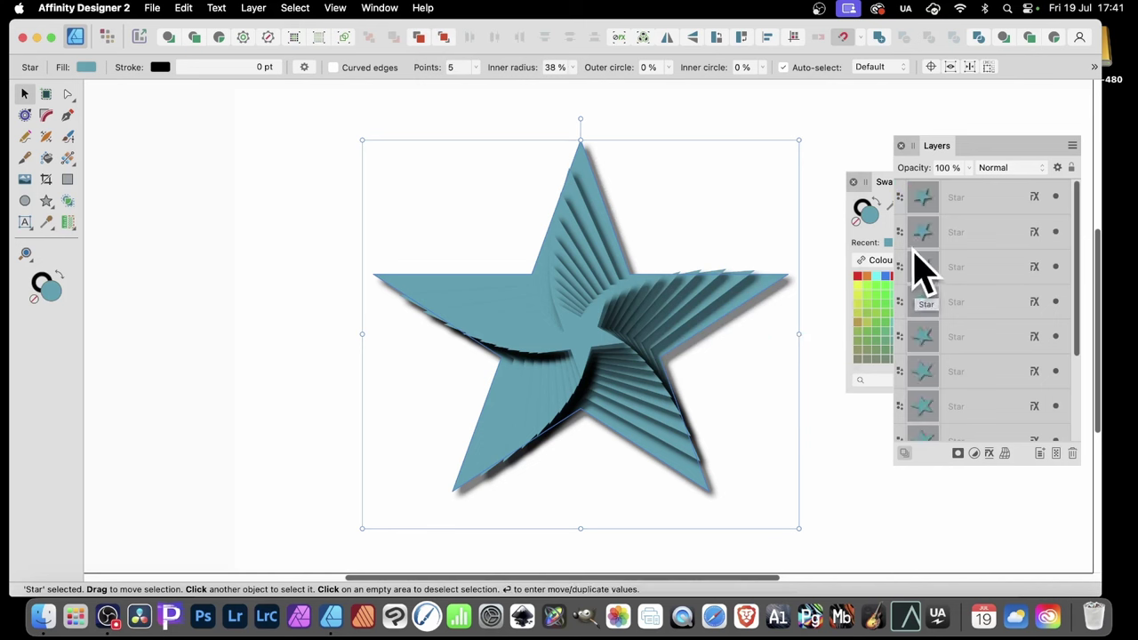
- Select the top through bottom Star layers, then use Select All on Current Layer
click(973, 203)
drag(1083, 296, 1077, 373)
shift+click(978, 427)
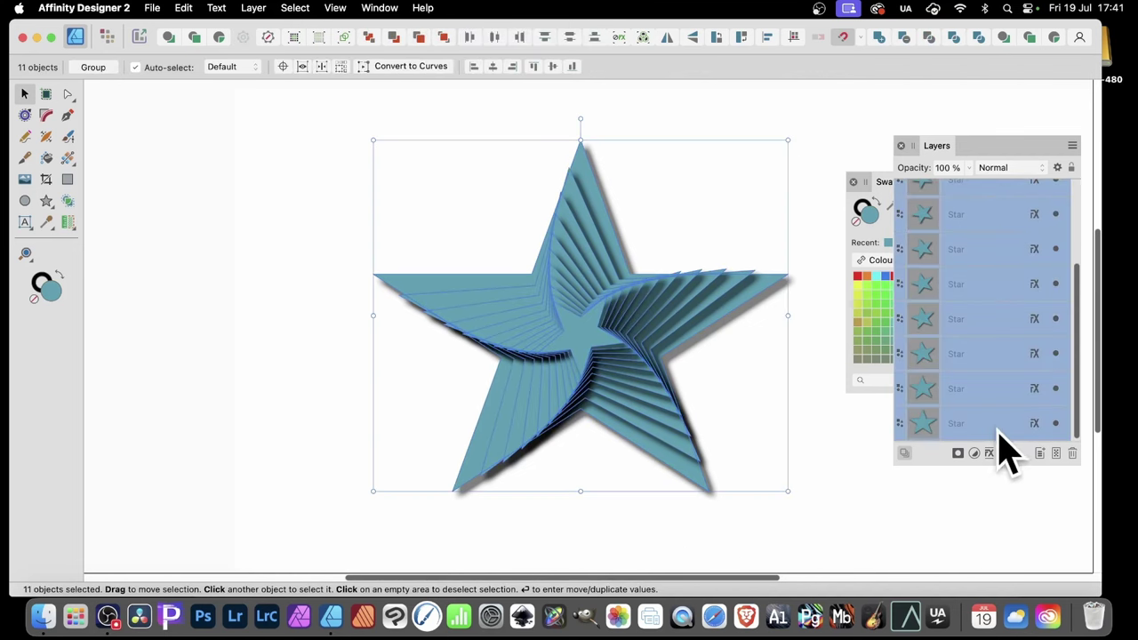
click(295, 9)
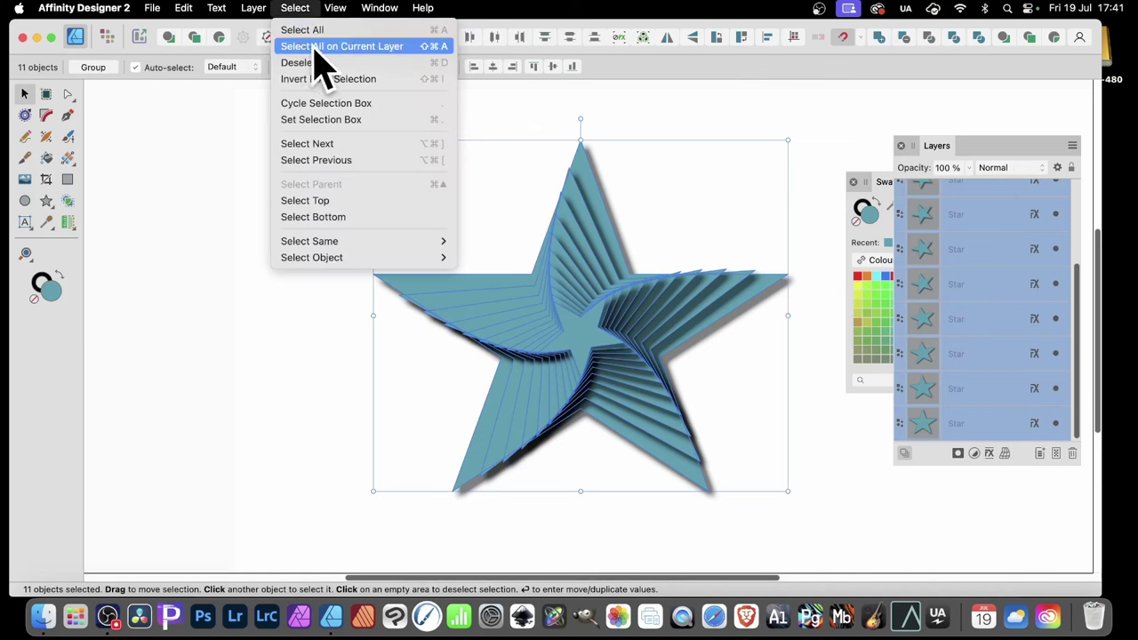
click(365, 49)
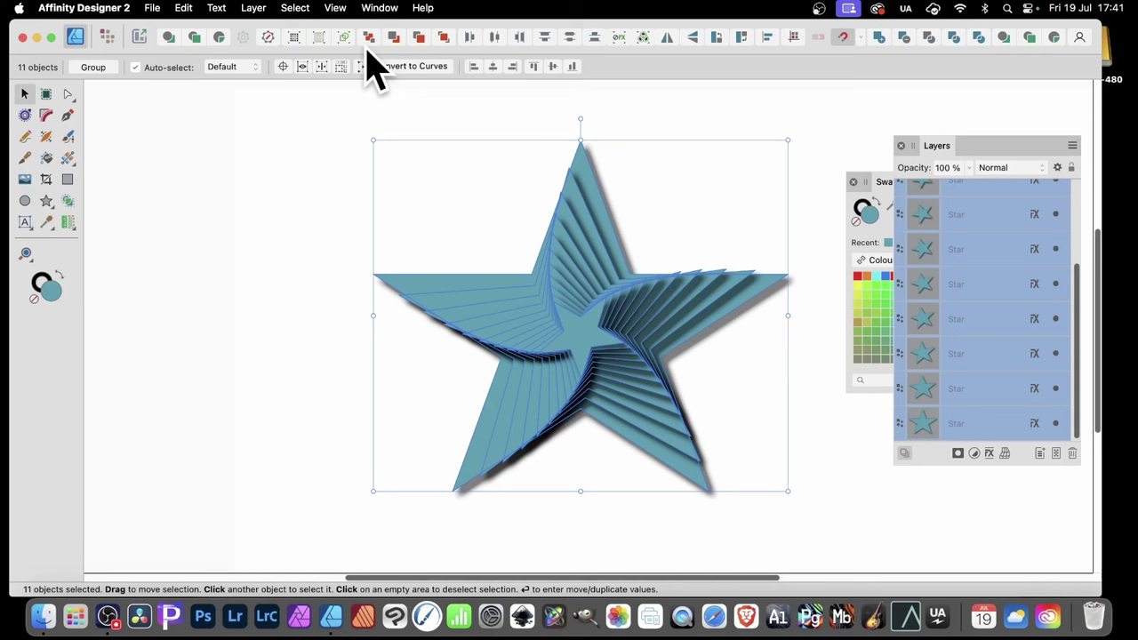
- Make vertical Knife cuts from the left arm to the right-arm tip, then select all pieces
click(29, 162)
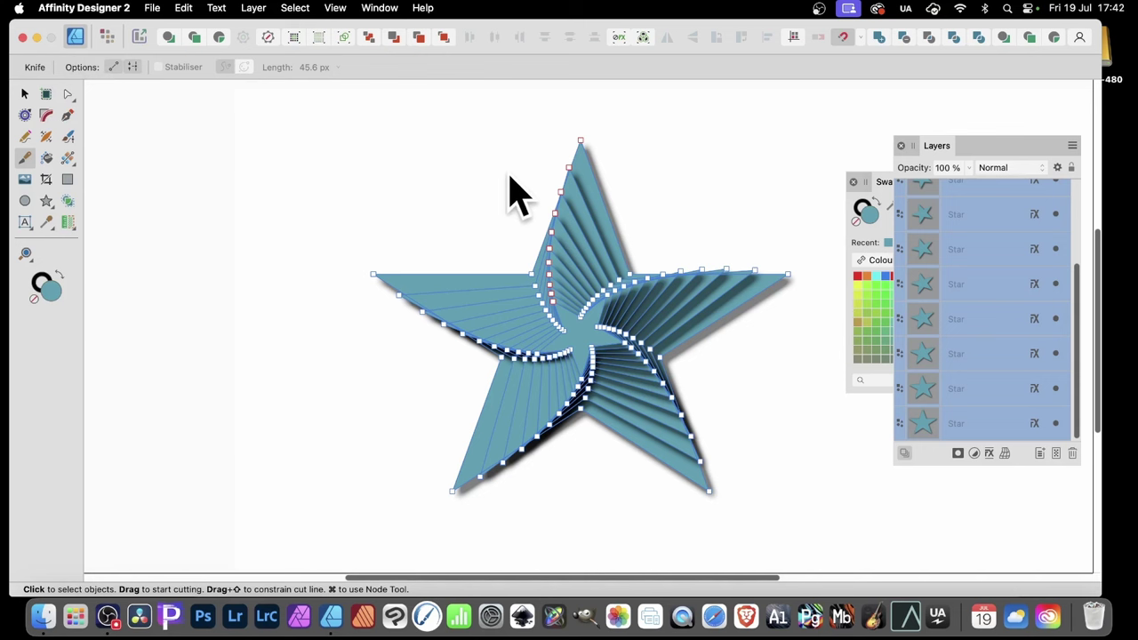
drag(460, 207, 457, 395)
drag(504, 183, 499, 275)
drag(480, 516, 481, 515)
drag(525, 170, 529, 500)
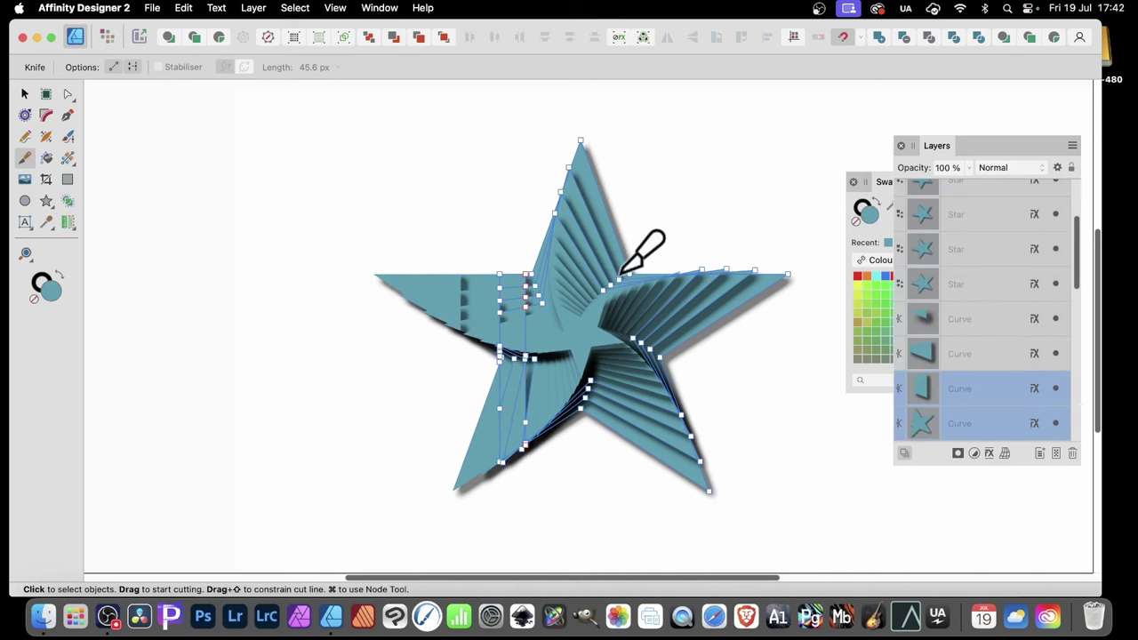
drag(605, 121, 613, 510)
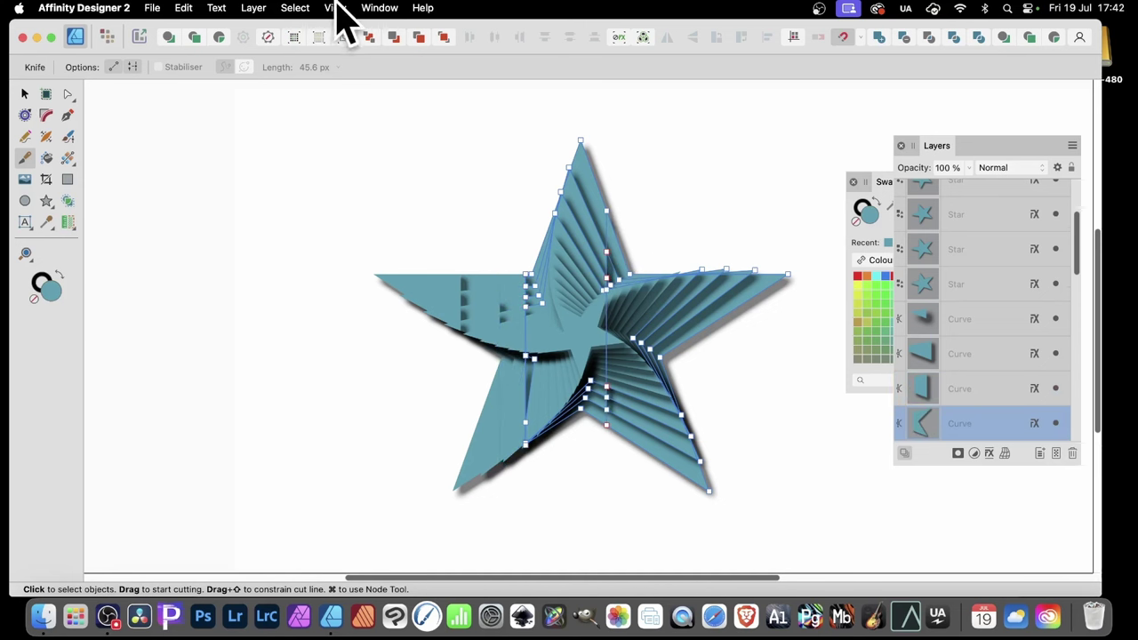
drag(658, 233, 661, 538)
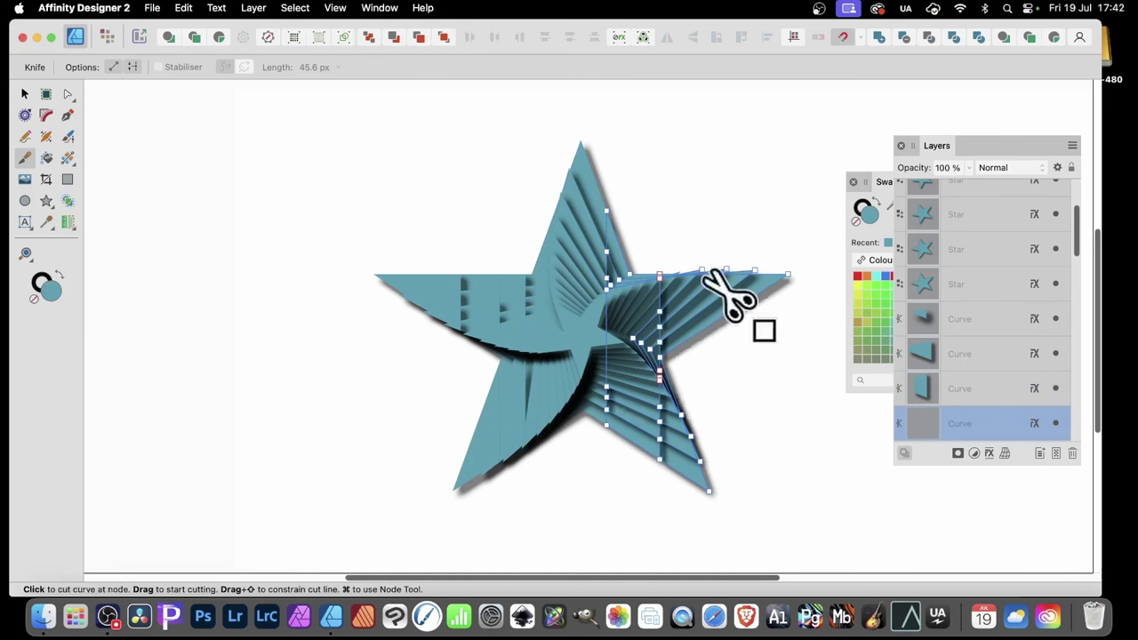
drag(699, 258, 720, 393)
drag(741, 233, 741, 366)
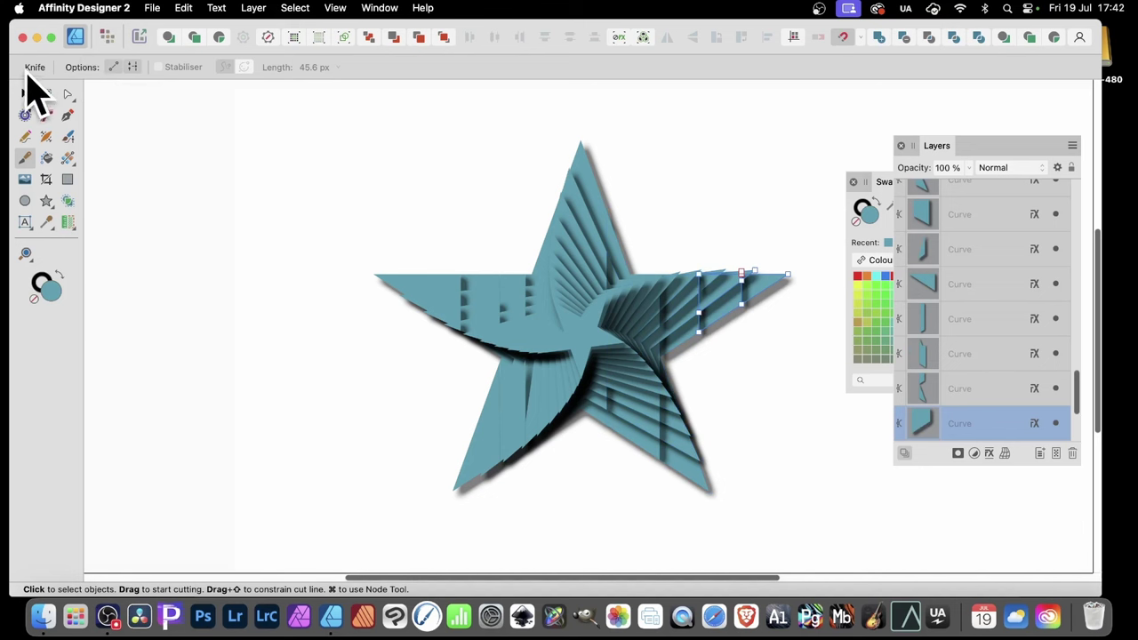
key(super)
key(super+a)
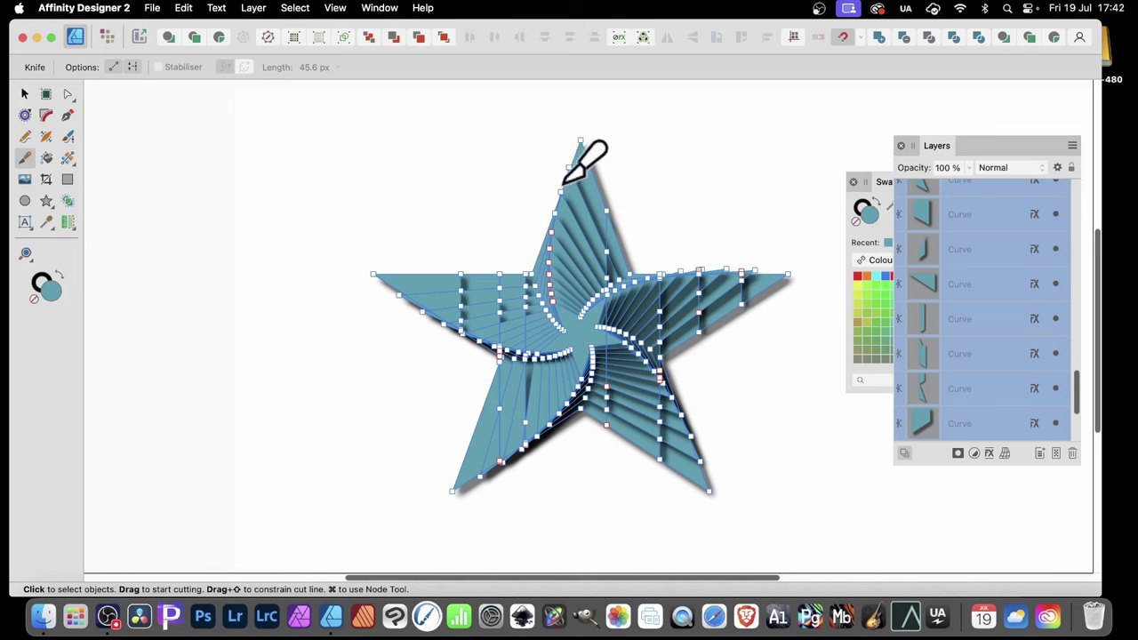
- Slice all pieces horizontally across the star's top point and through both arms
drag(503, 203, 658, 203)
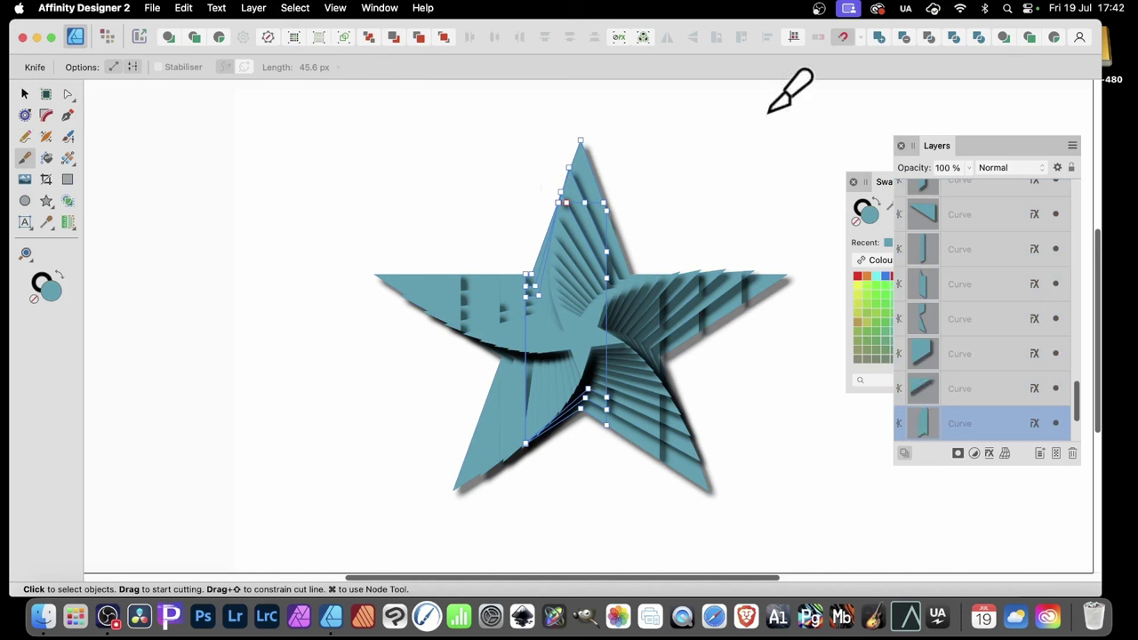
key(super)
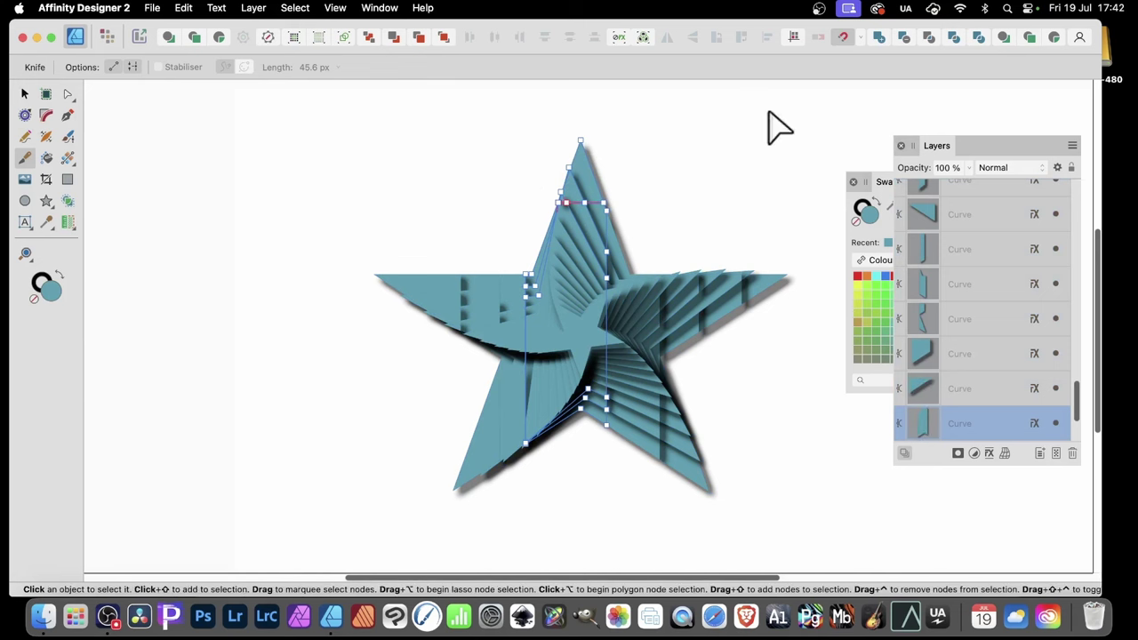
key(super+a)
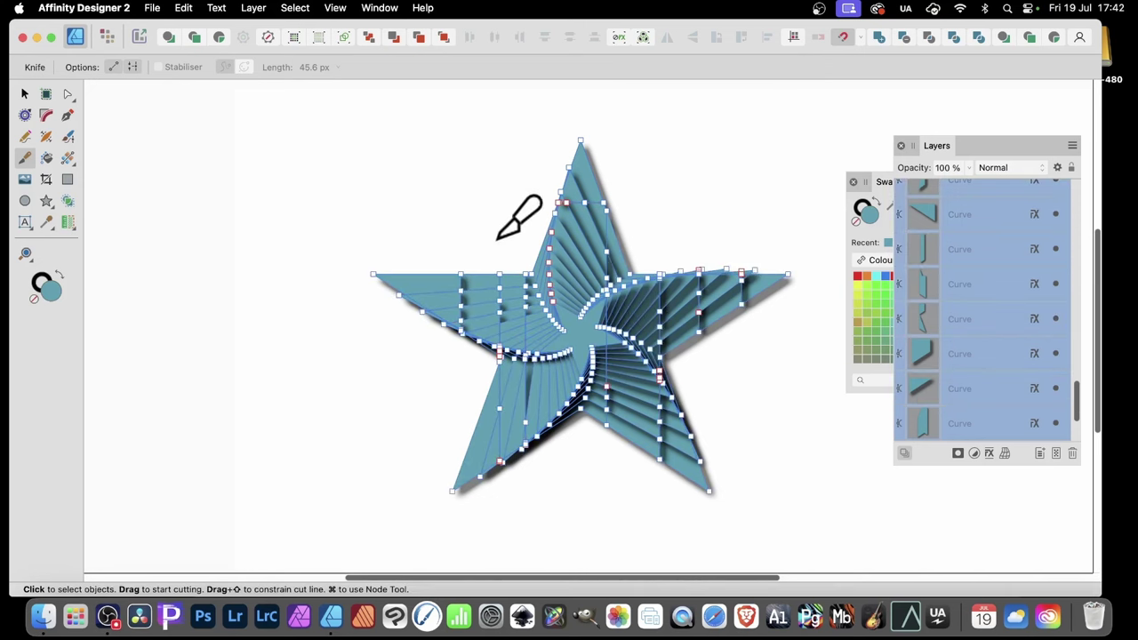
drag(501, 238, 675, 240)
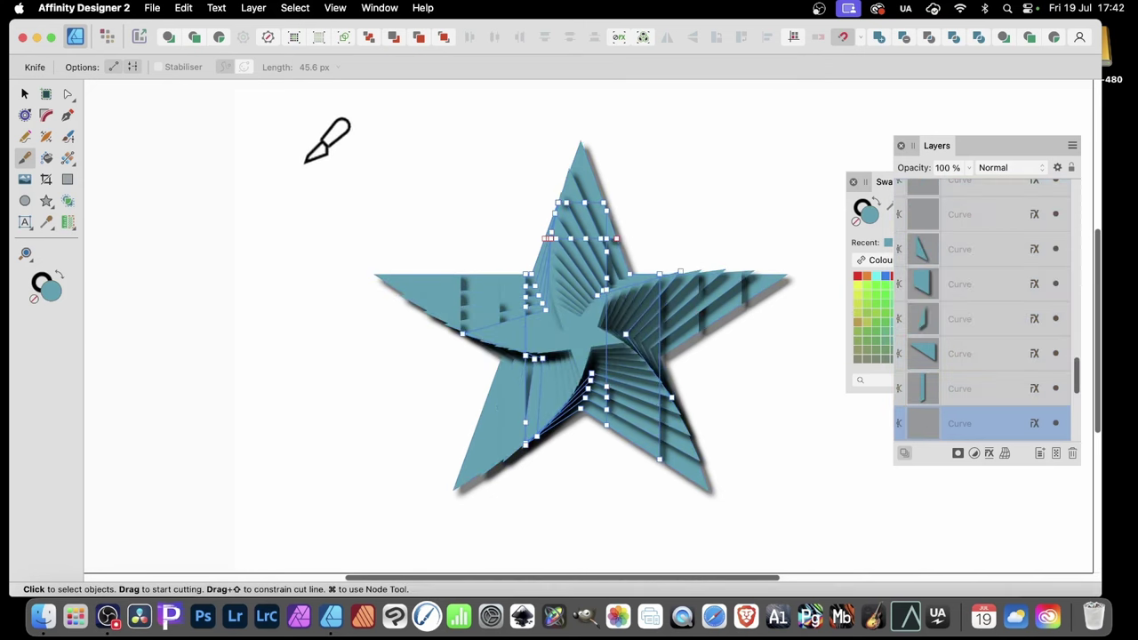
key(super)
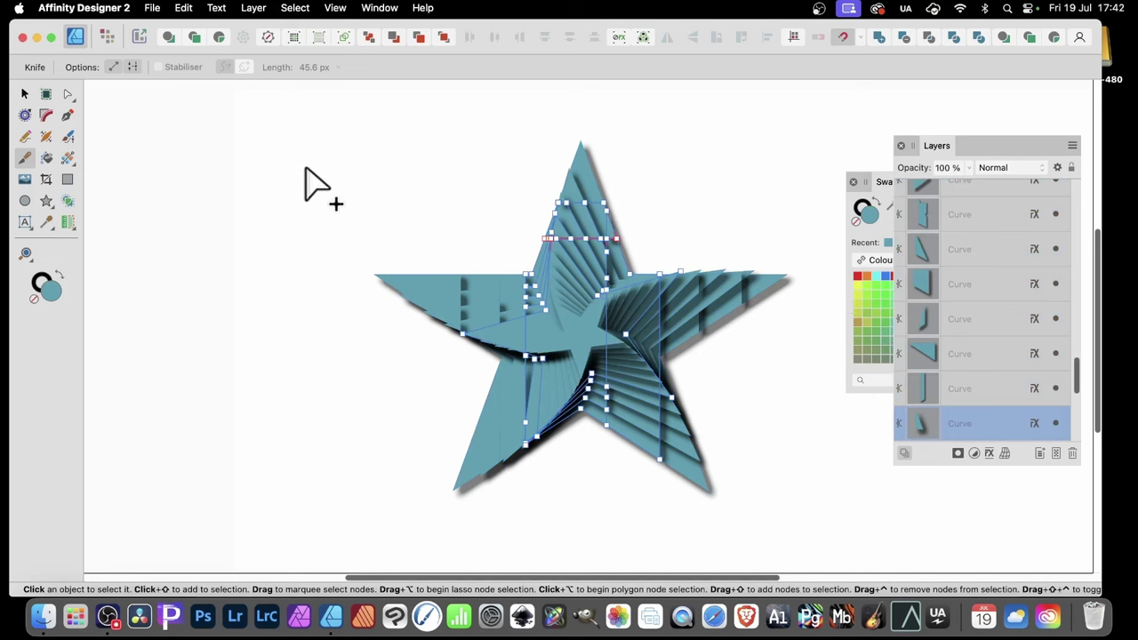
key(super+a)
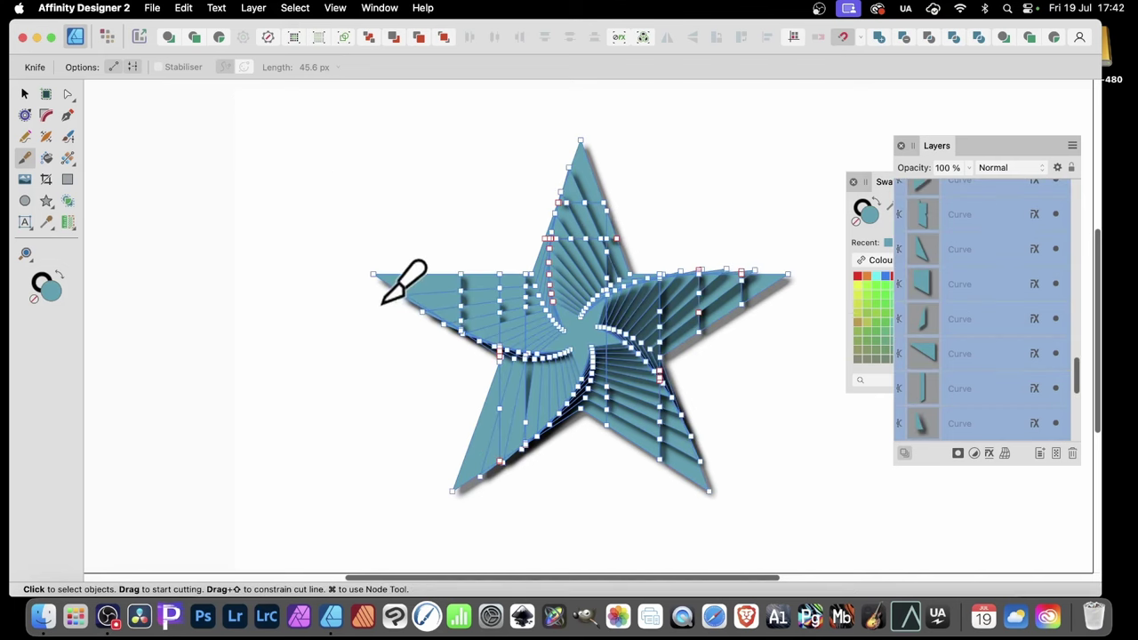
mouse_move(382, 302)
mouse_down()
mouse_move(803, 305)
mouse_move(745, 293)
mouse_up()
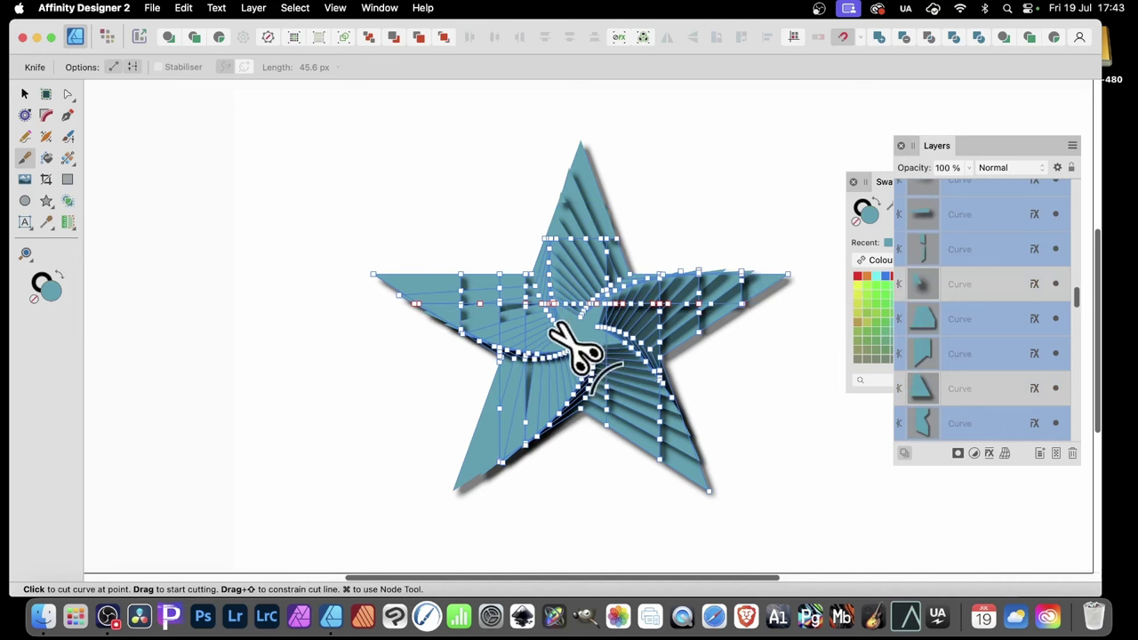
- Reselect all pieces and slice horizontally below the centre and across the lower legs
click(294, 8)
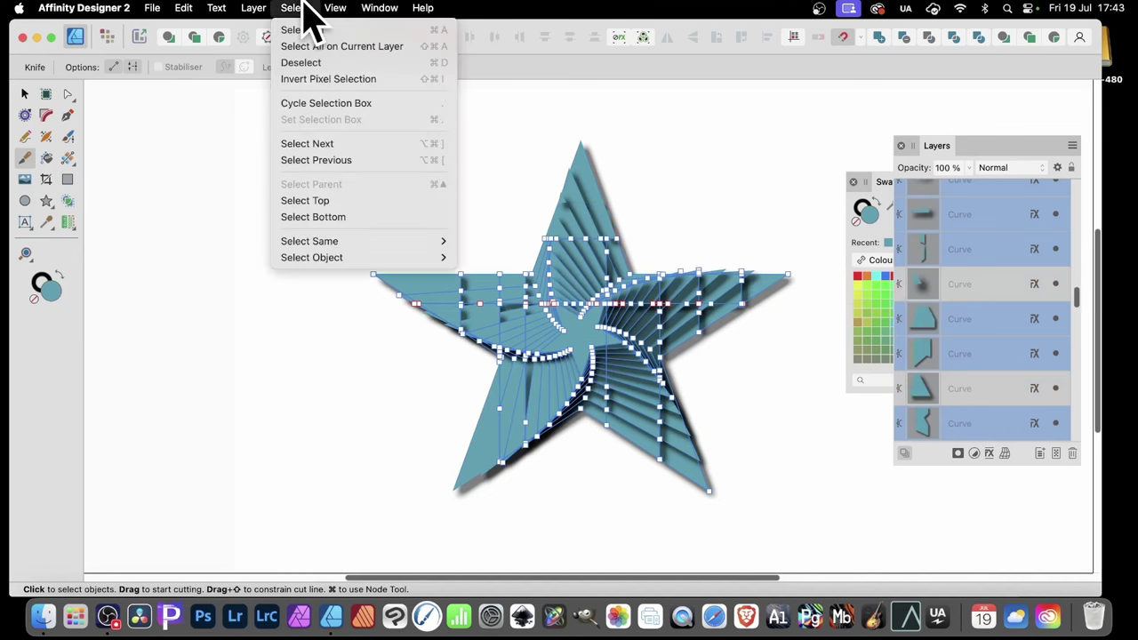
click(324, 50)
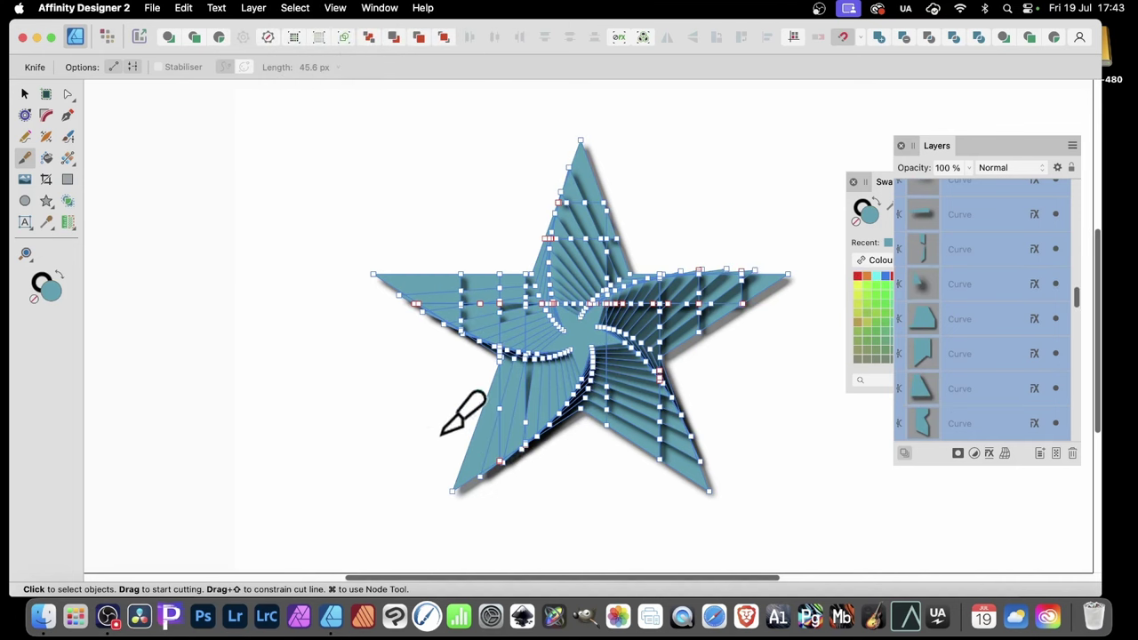
drag(743, 387, 743, 391)
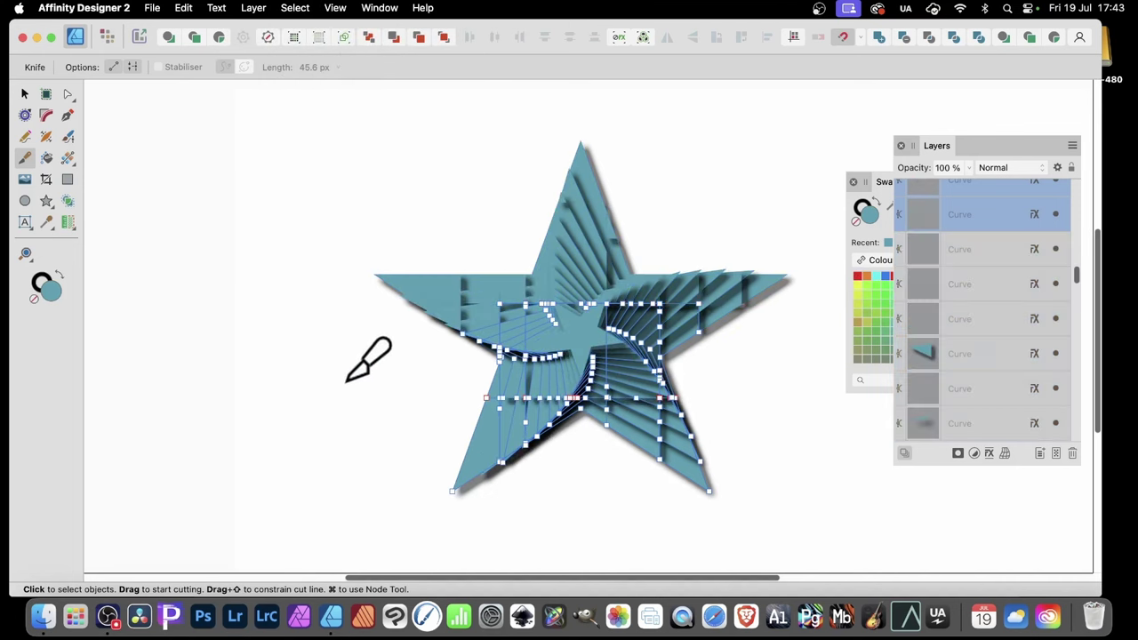
click(300, 9)
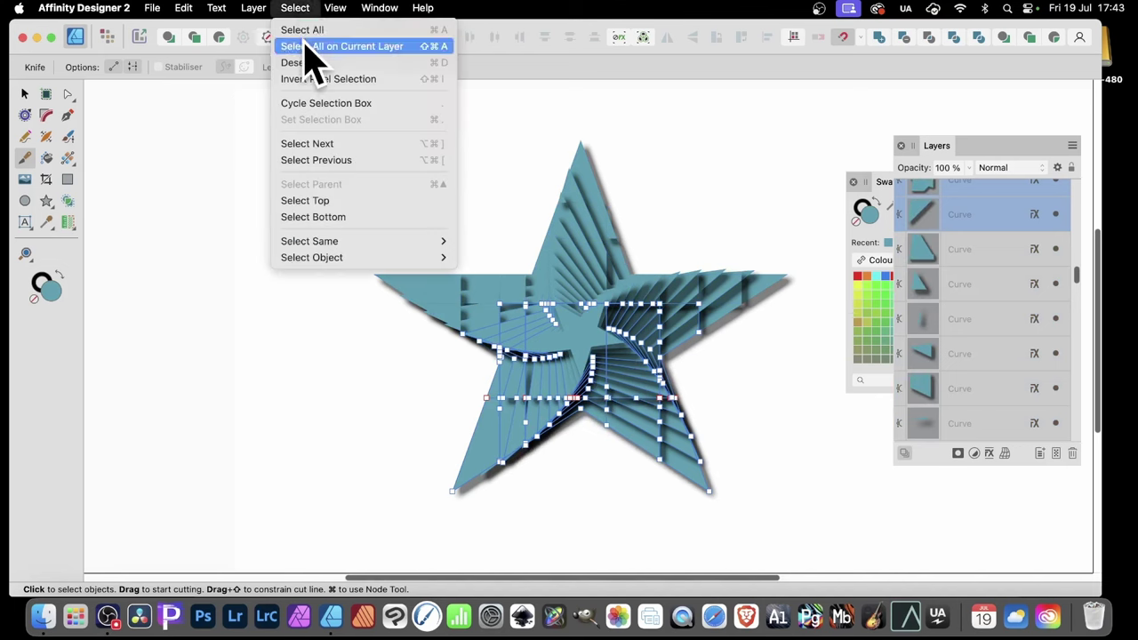
click(306, 47)
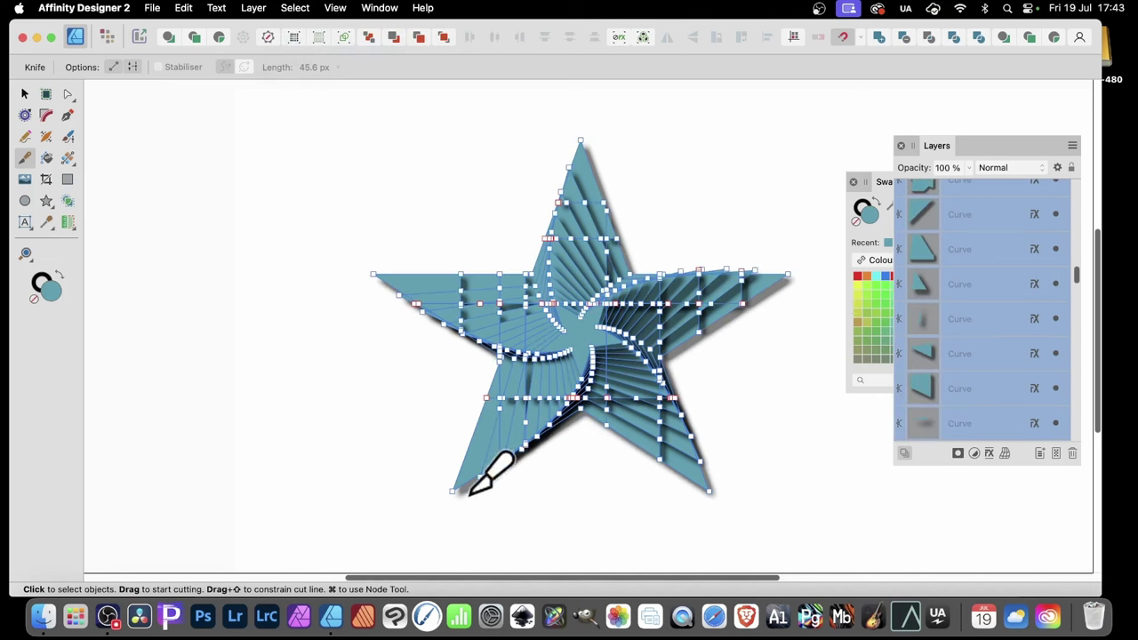
drag(451, 438, 755, 437)
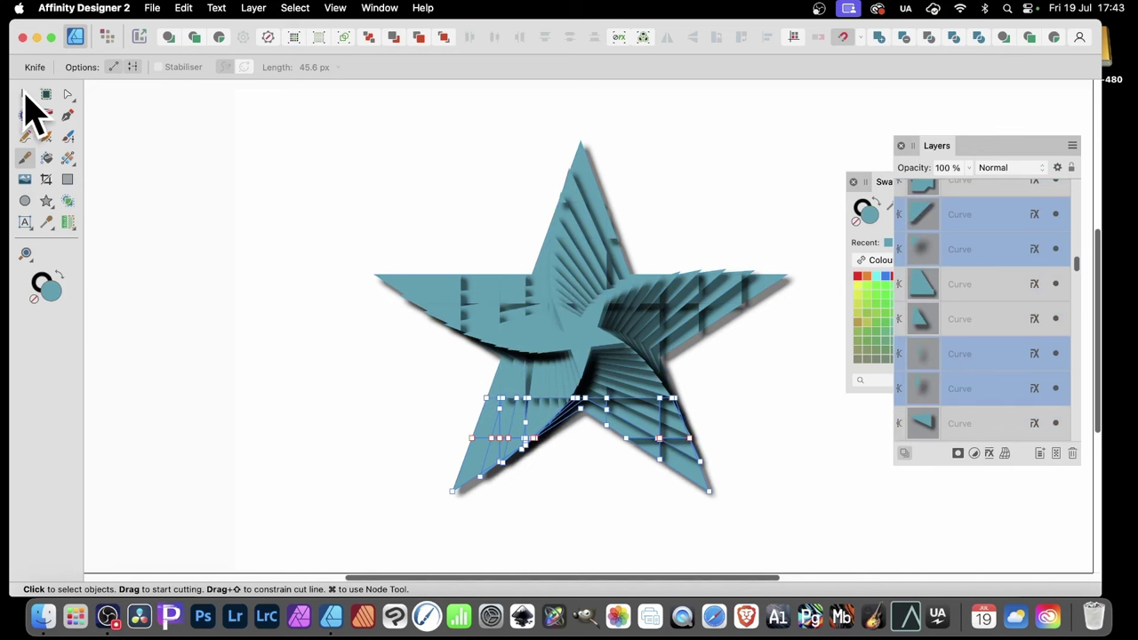
- With the Move tool, select the left-point piece and add pieces near the top and around the star
click(25, 94)
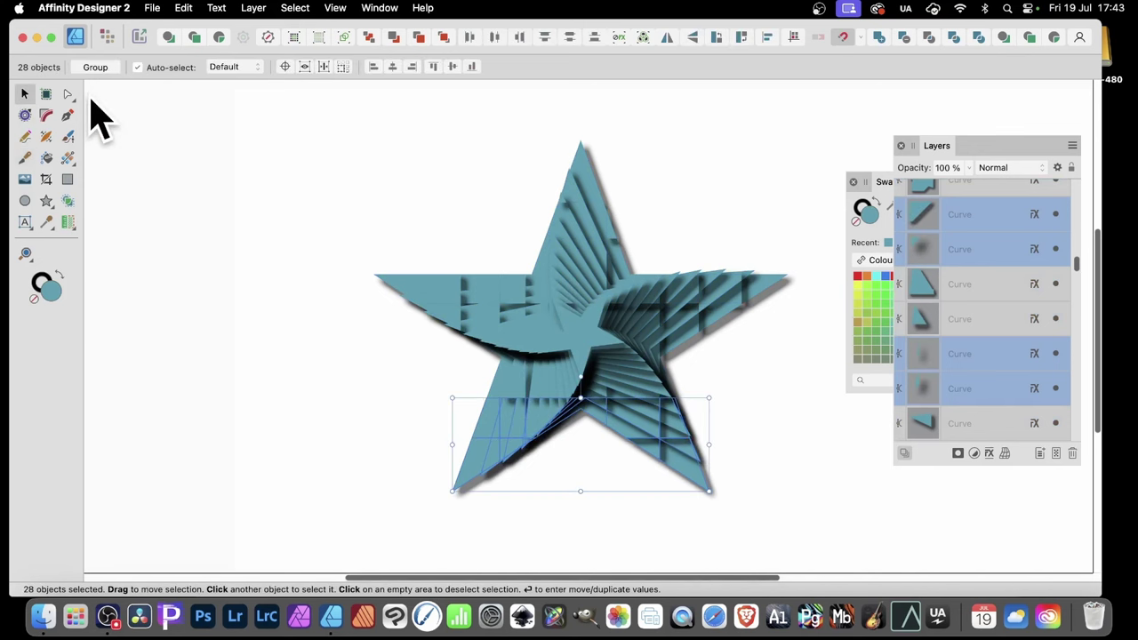
click(973, 284)
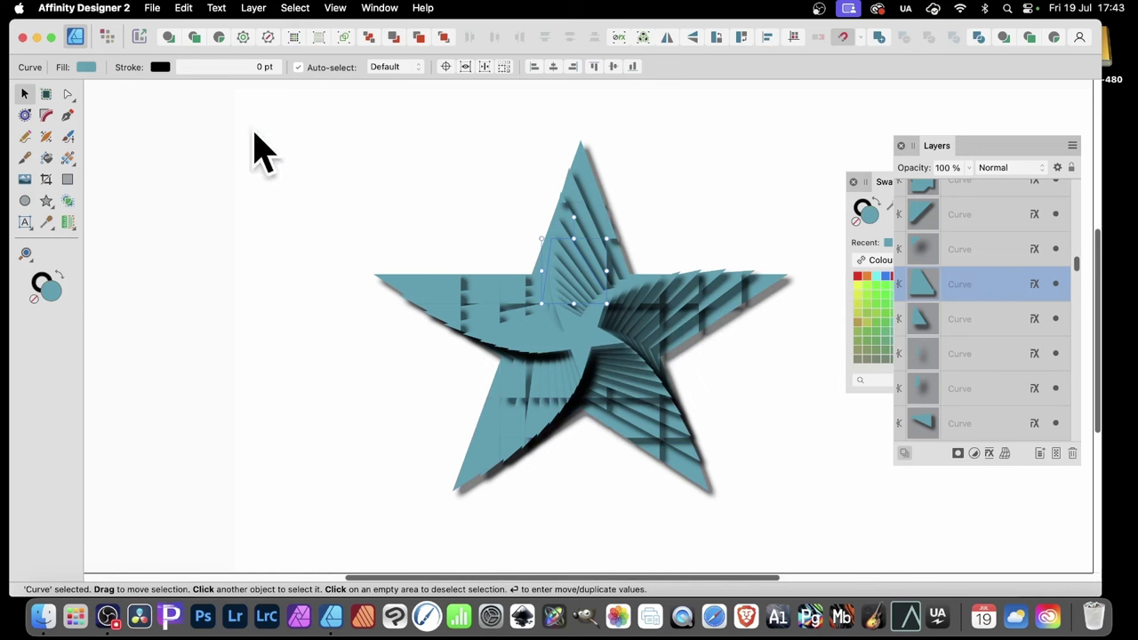
click(405, 294)
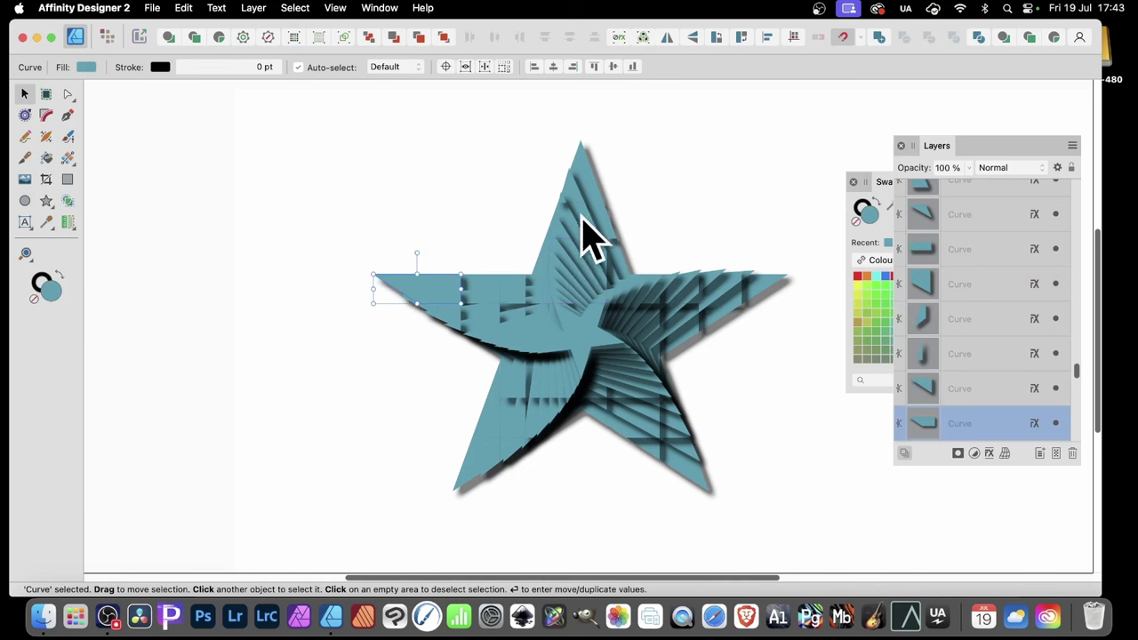
shift+click(585, 238)
shift+click(525, 400)
shift+click(689, 338)
- Add one more piece, fill the selection with a bright green swatch, then deselect
shift+click(762, 305)
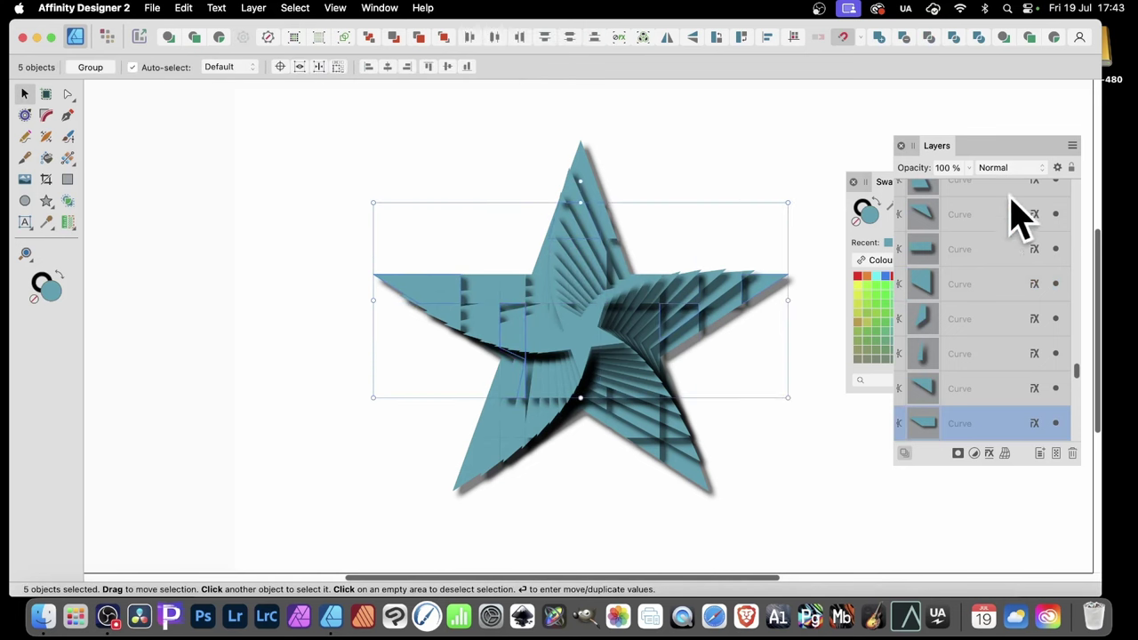
click(889, 206)
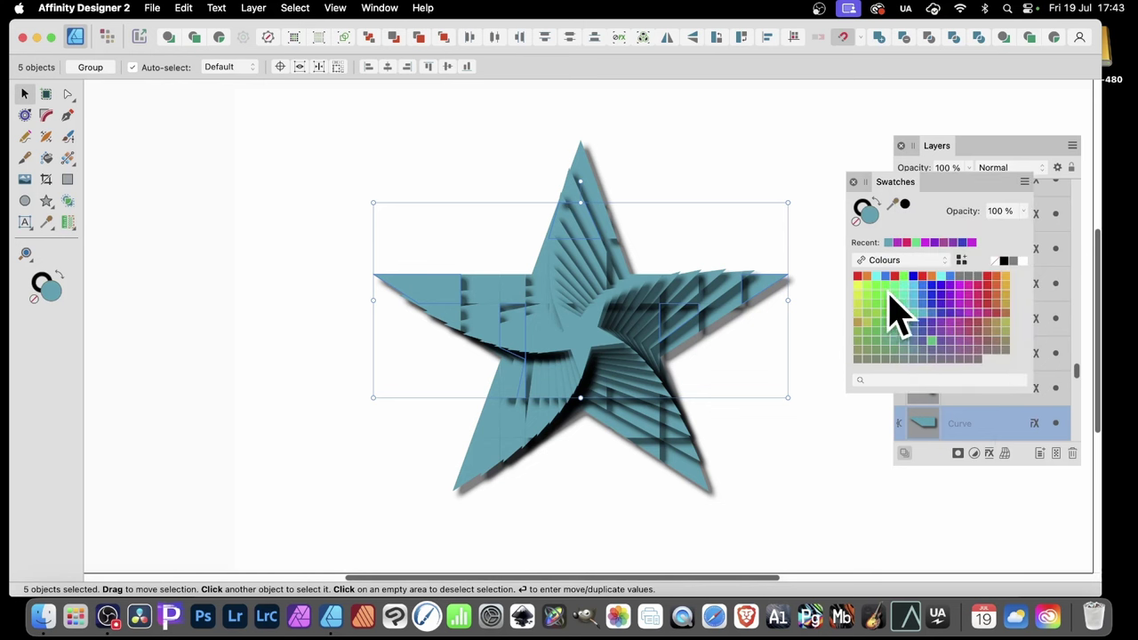
click(886, 294)
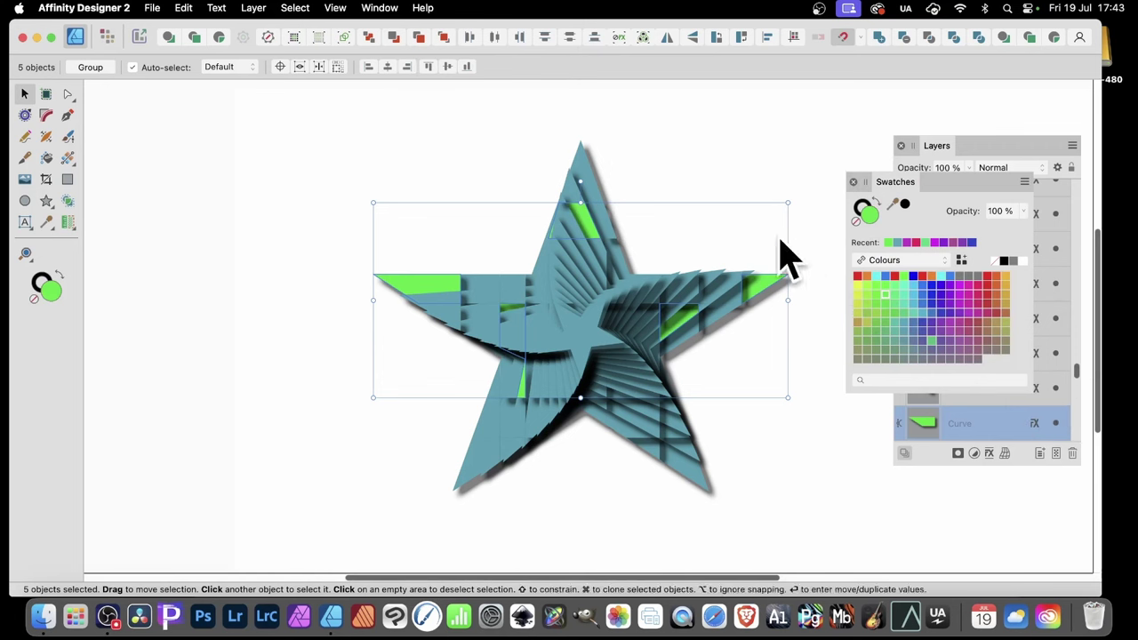
click(856, 484)
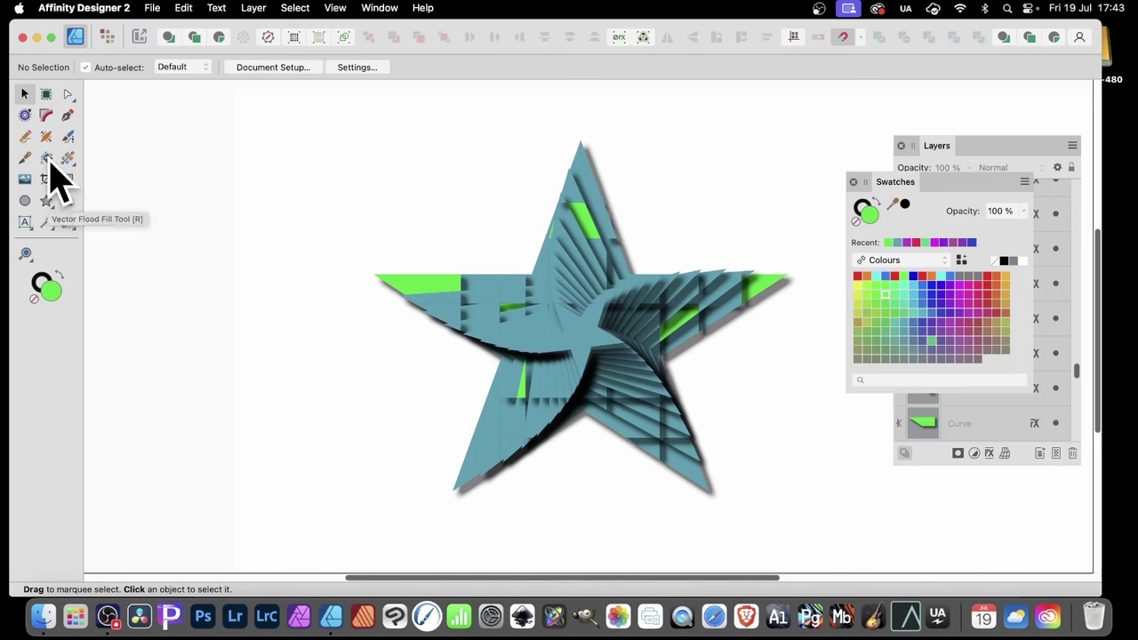
- Flood-fill blue into regions on the right arm, centre, upper point and lower legs
click(48, 159)
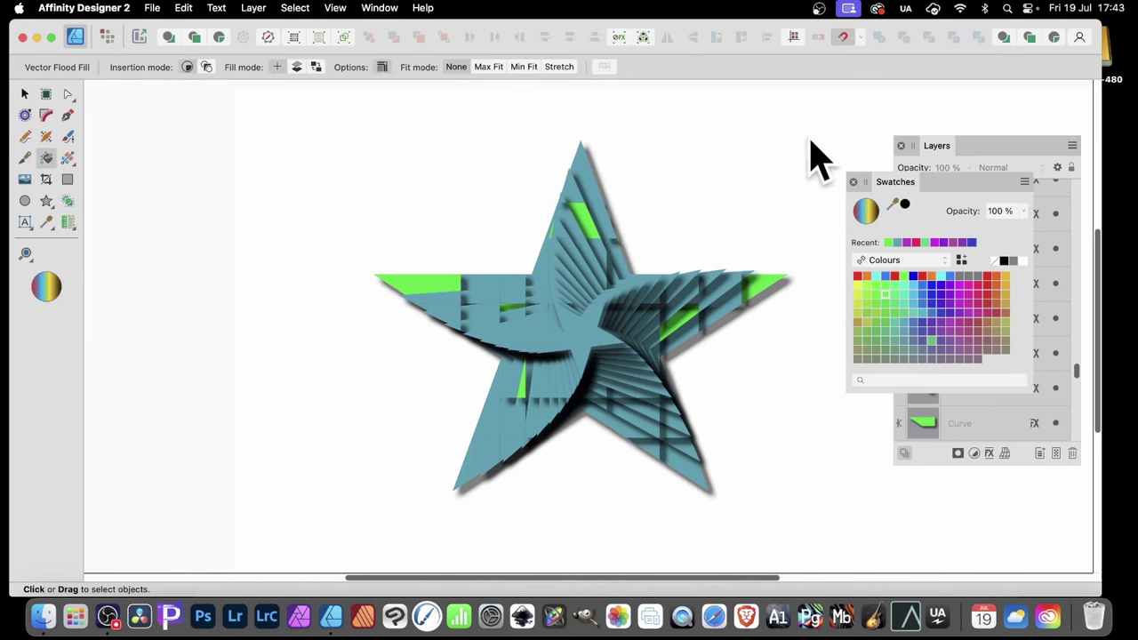
click(933, 286)
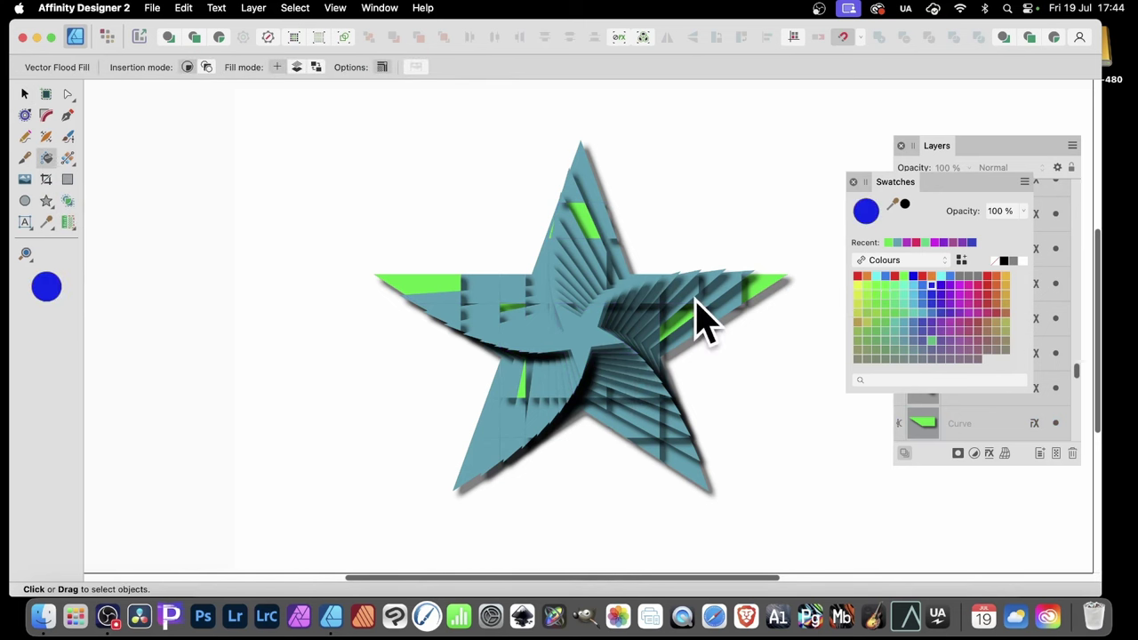
click(692, 297)
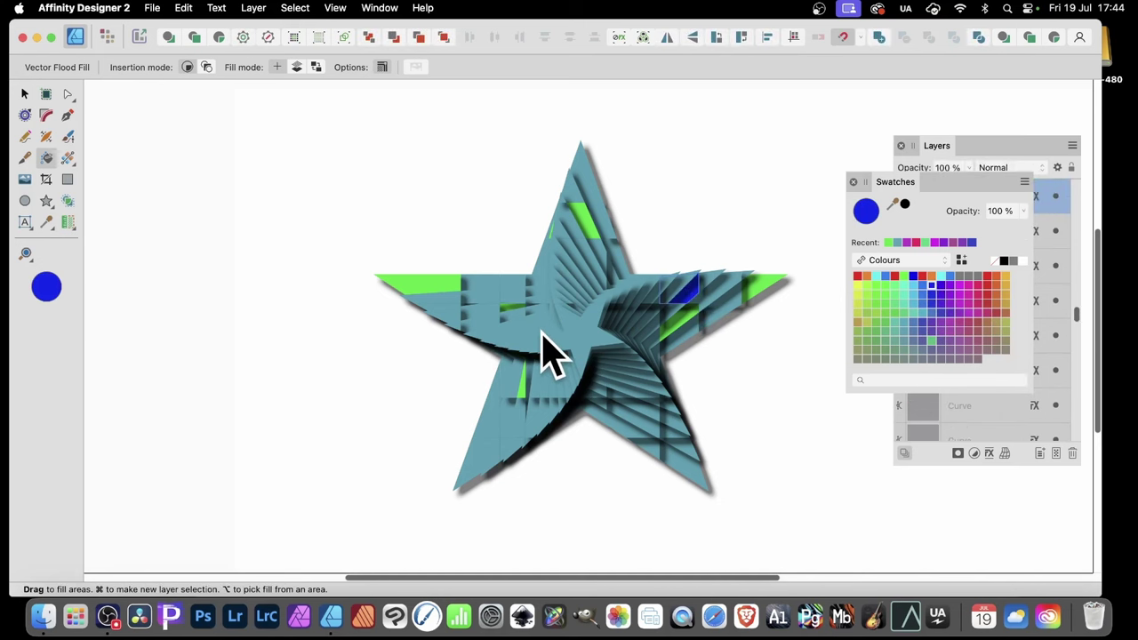
click(549, 342)
click(582, 258)
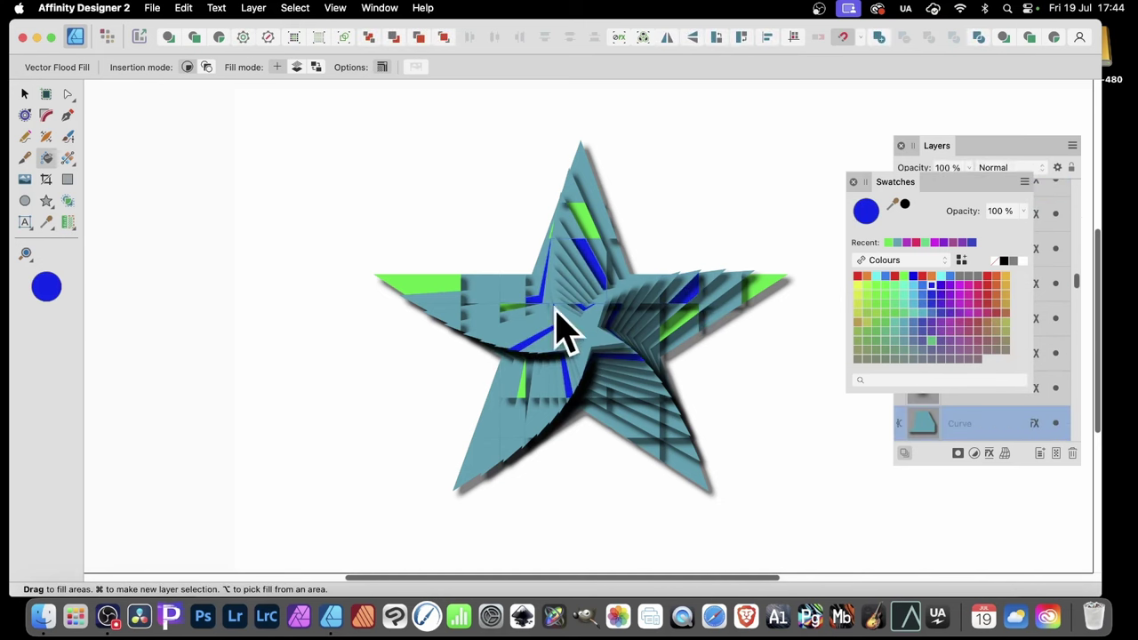
click(510, 400)
click(513, 438)
click(485, 447)
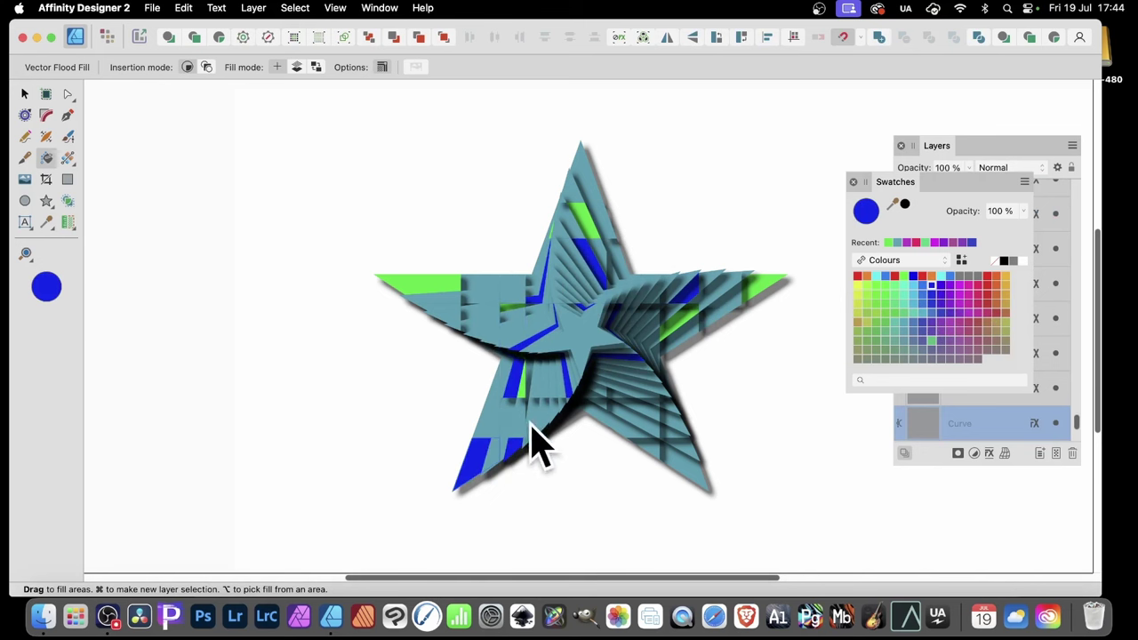
click(613, 396)
click(651, 411)
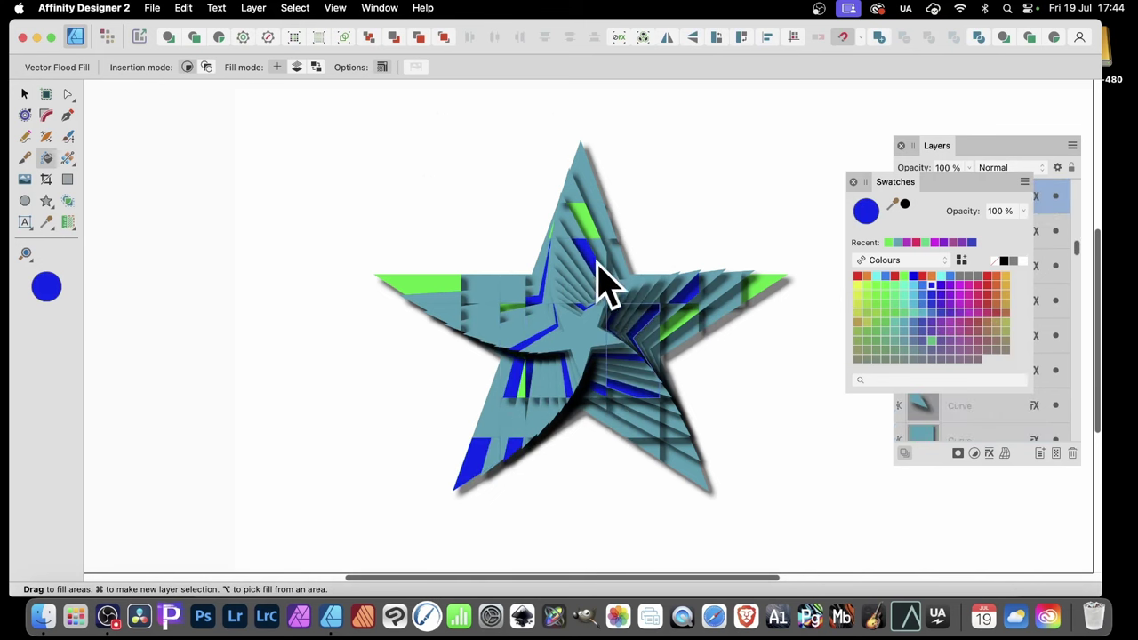
- Flood-fill red into the top point, strips across both arms and the lower legs
click(986, 275)
click(589, 189)
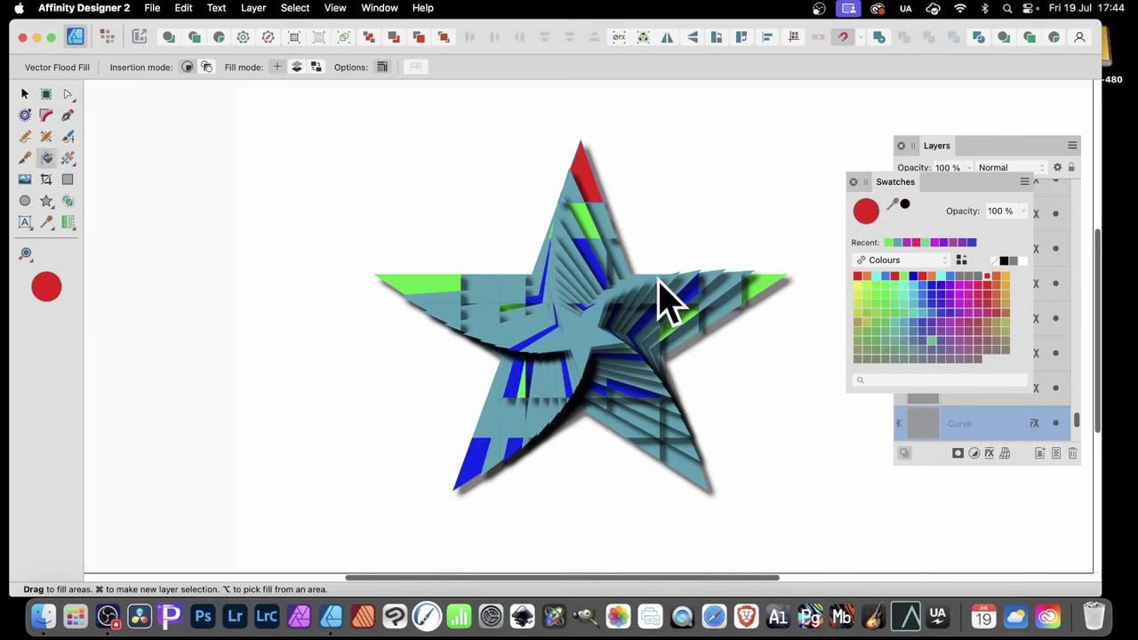
click(665, 307)
click(610, 305)
click(493, 307)
click(486, 284)
click(502, 420)
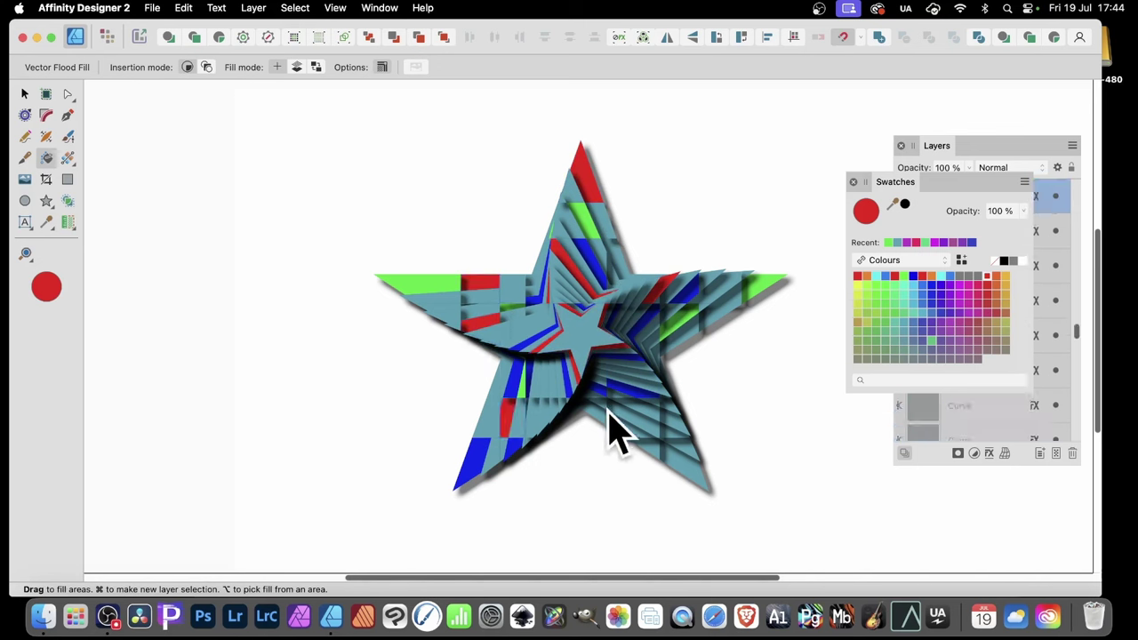
click(734, 295)
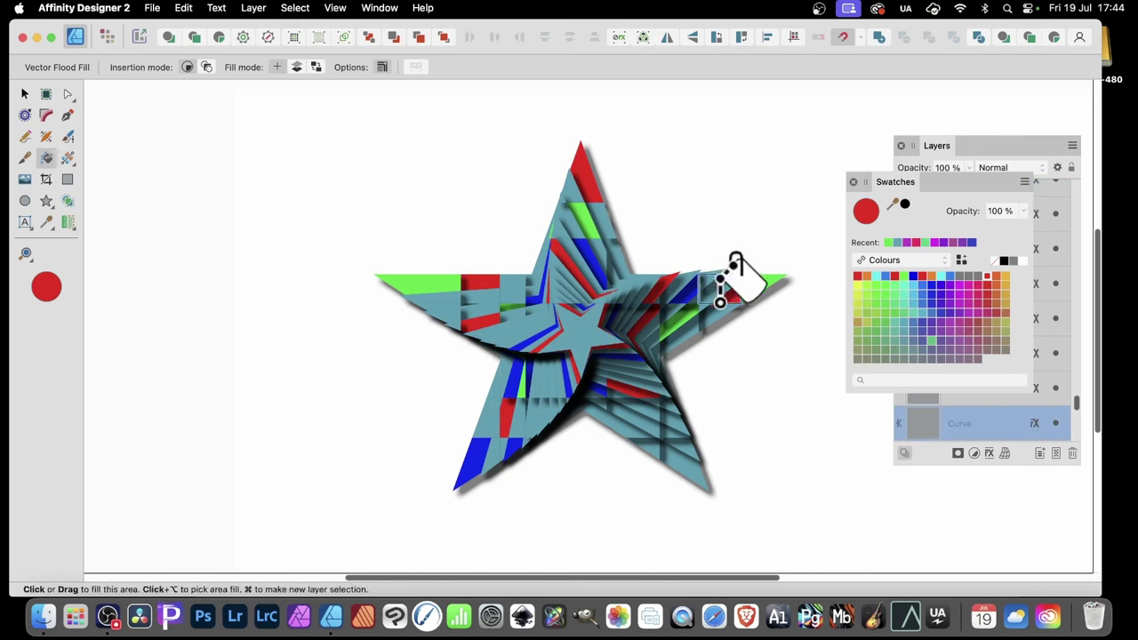
click(655, 437)
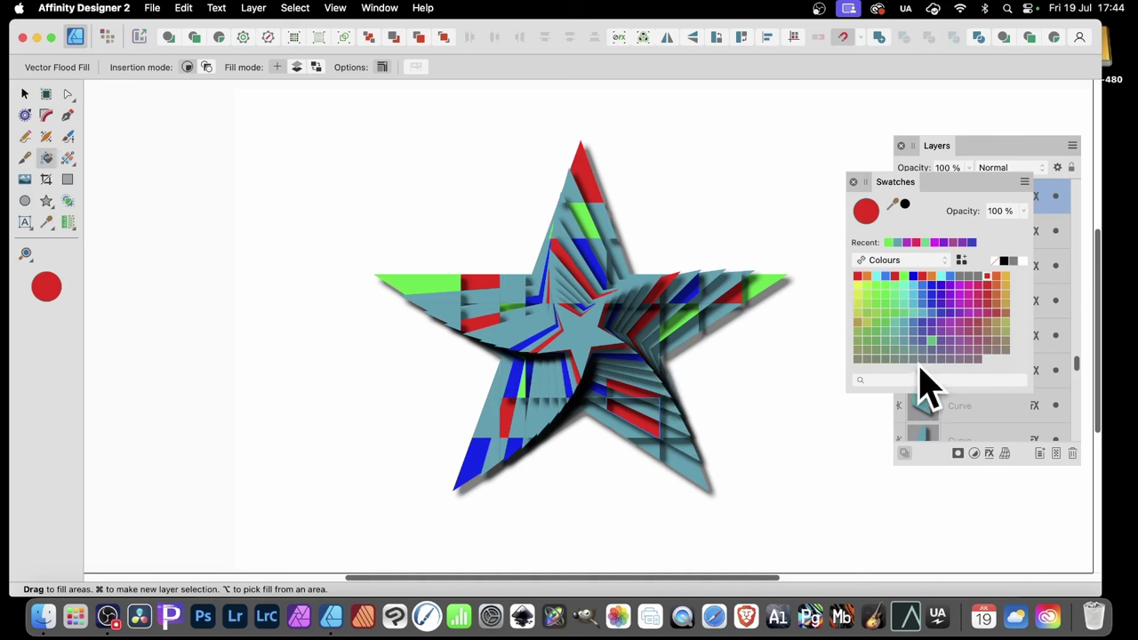
- Fill the centre star and an upper-point region teal green, and the lower-right arm tip bright green
click(895, 332)
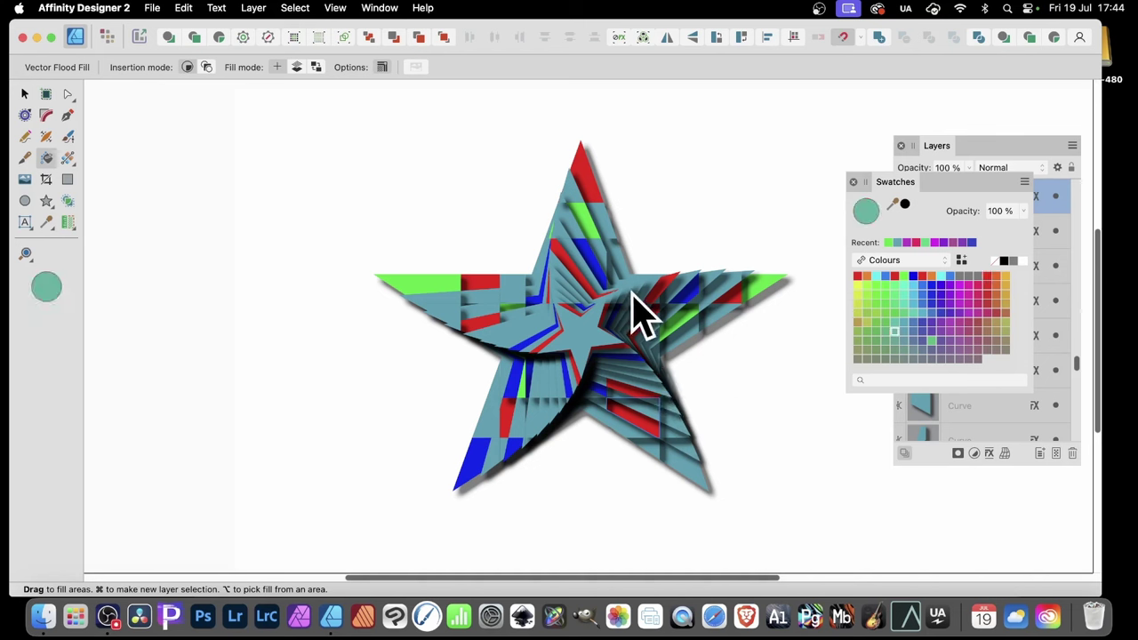
mouse_move(587, 337)
mouse_down()
mouse_move(539, 326)
mouse_move(569, 316)
mouse_up()
drag(572, 223, 599, 224)
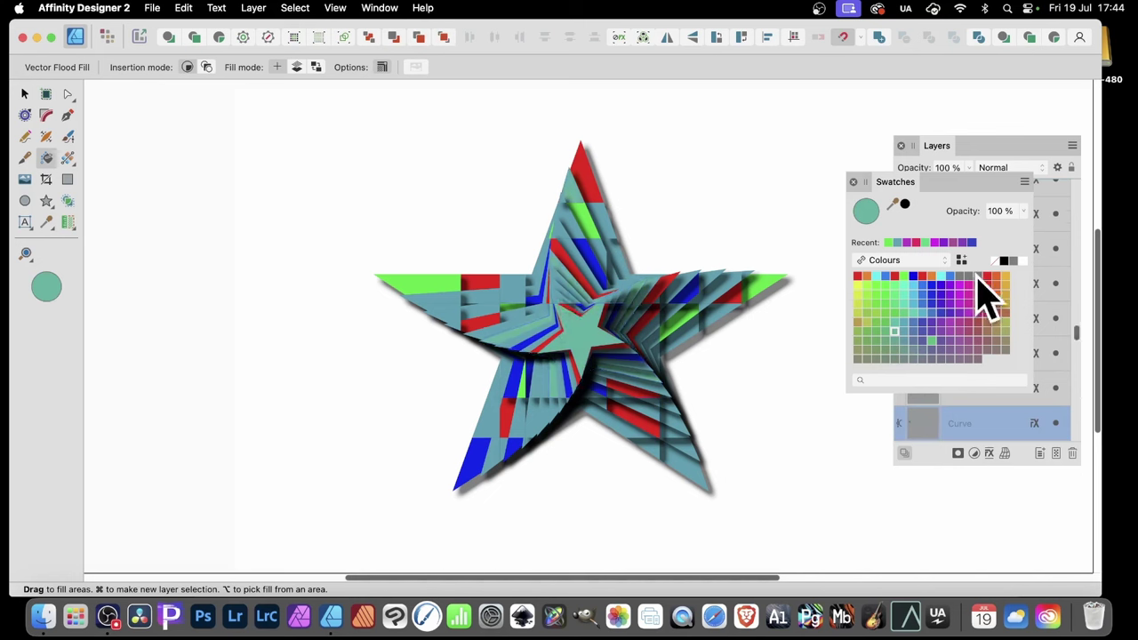
click(904, 277)
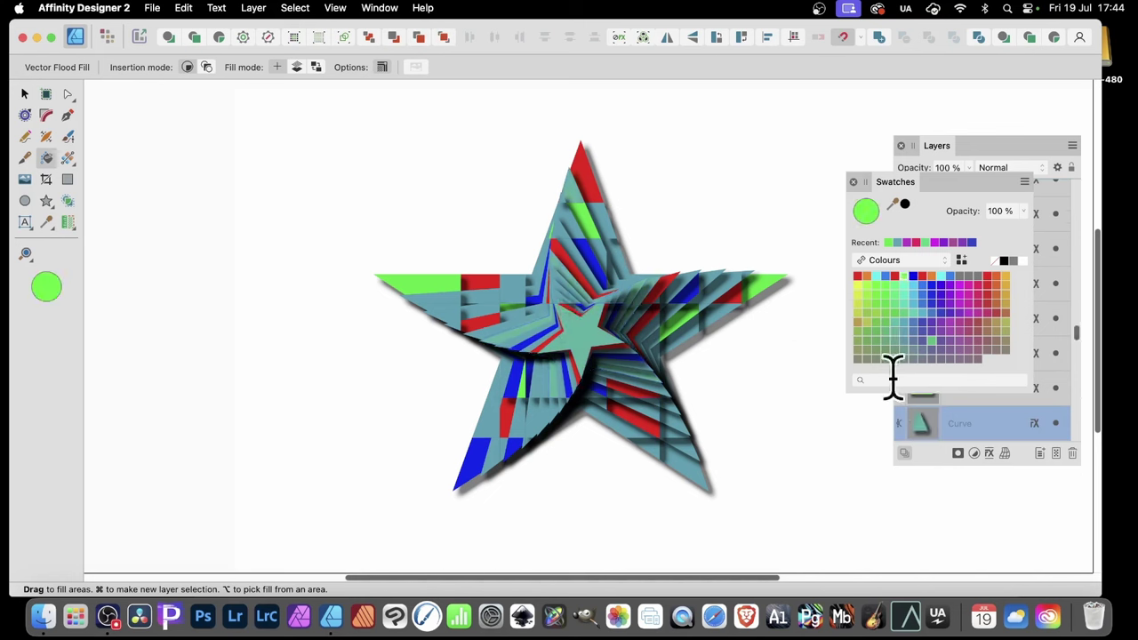
click(659, 458)
click(673, 484)
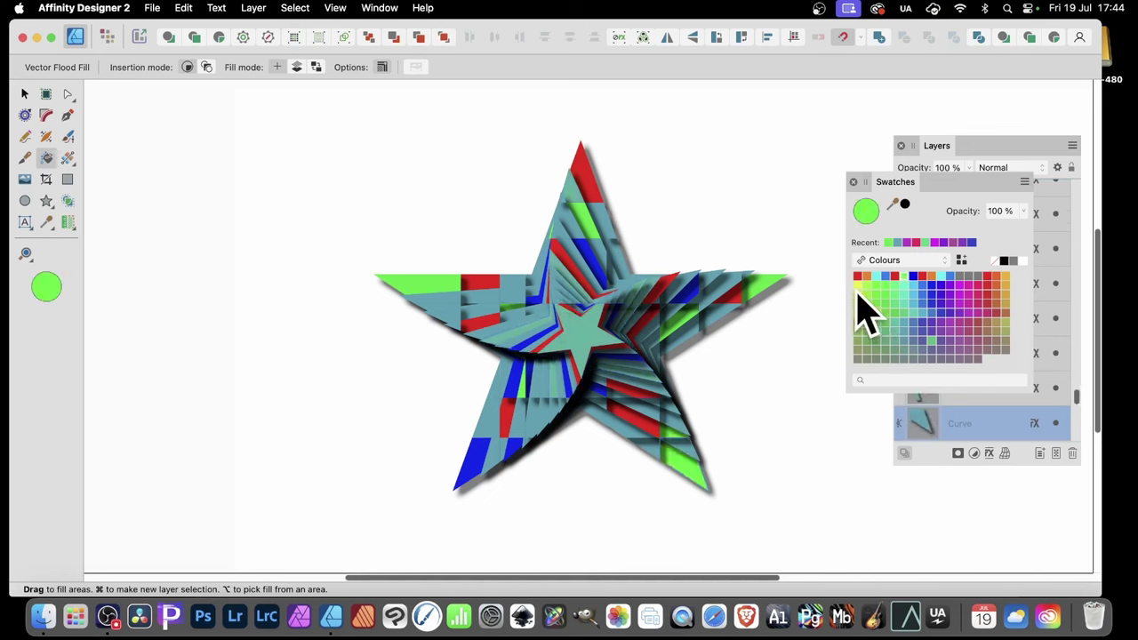
- Fill several stripes yellow, including one on the upper arm
click(858, 297)
click(518, 431)
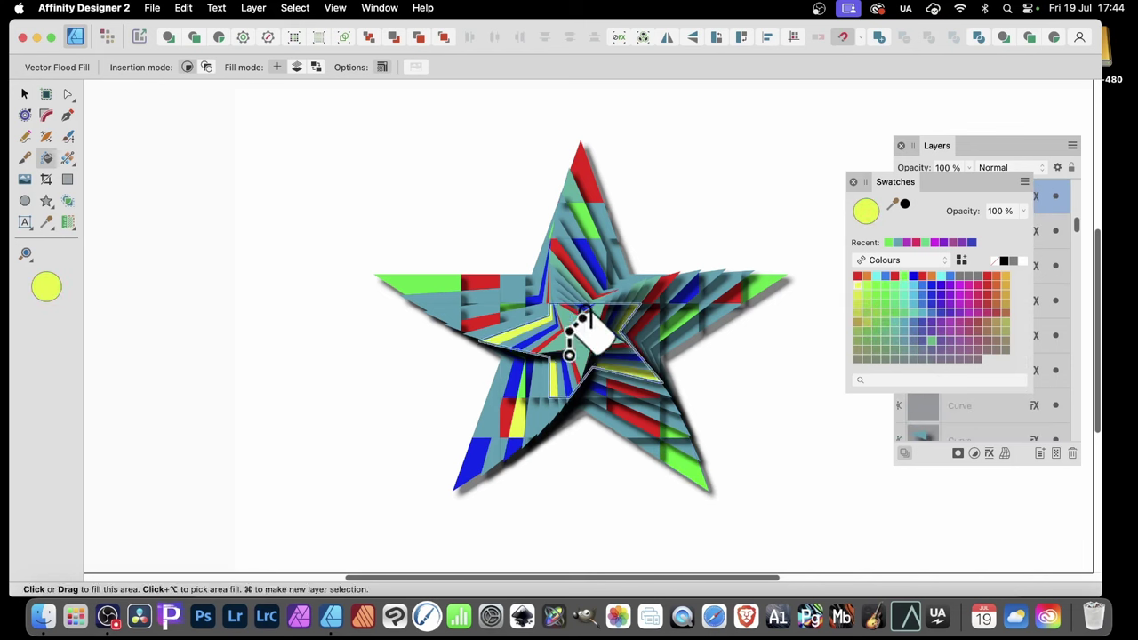
click(582, 236)
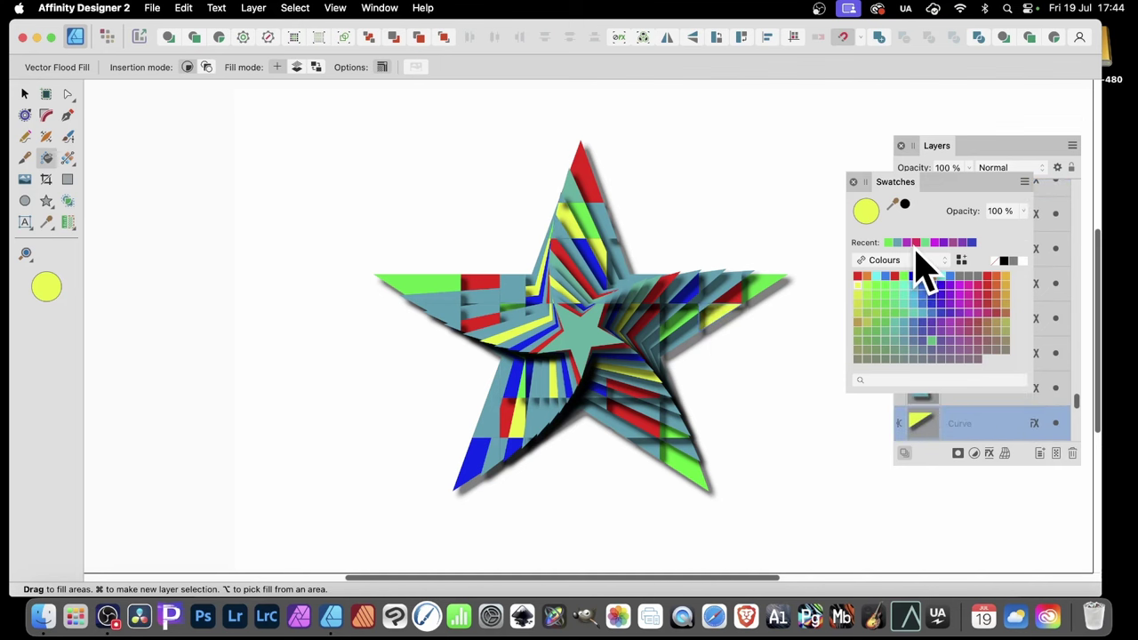
click(25, 93)
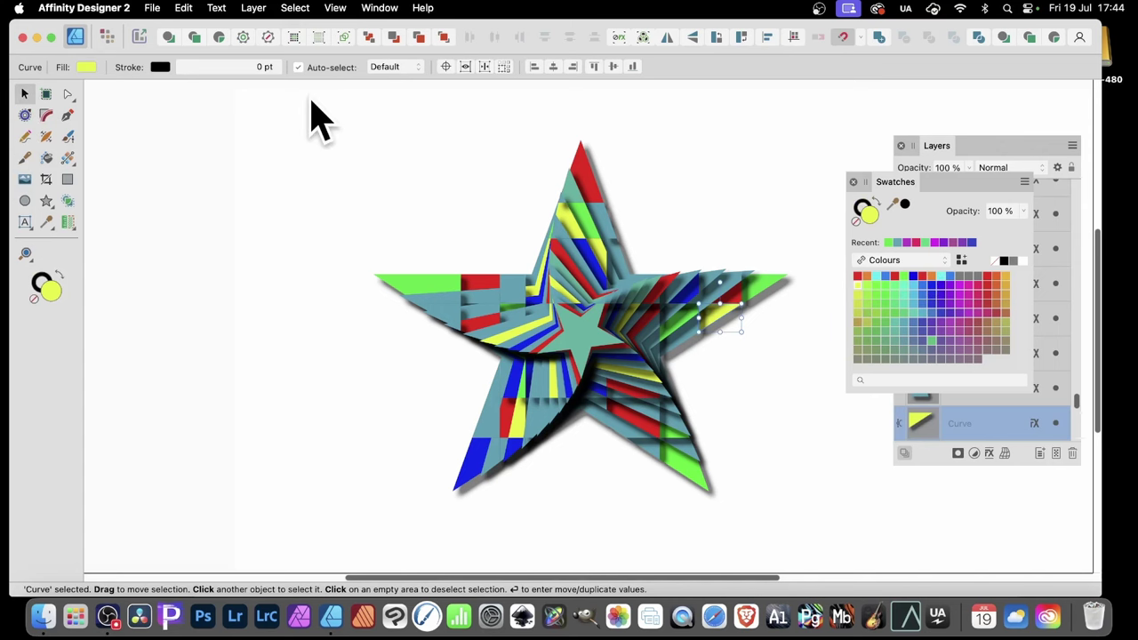
- Select all the star pieces on the current layer
drag(309, 96, 921, 601)
click(296, 8)
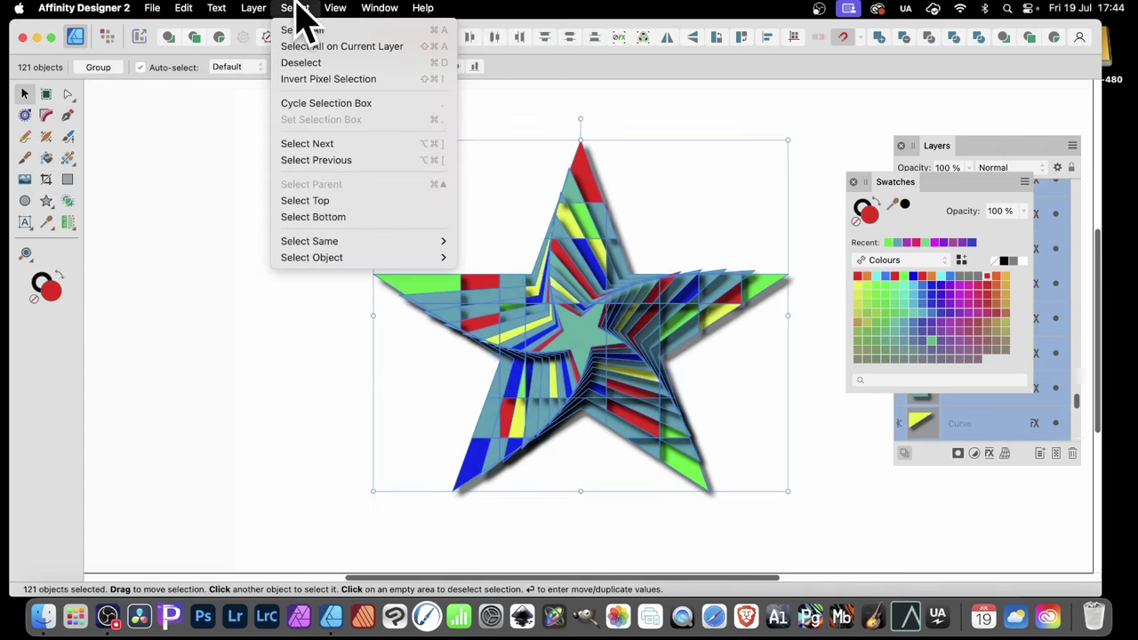
click(365, 47)
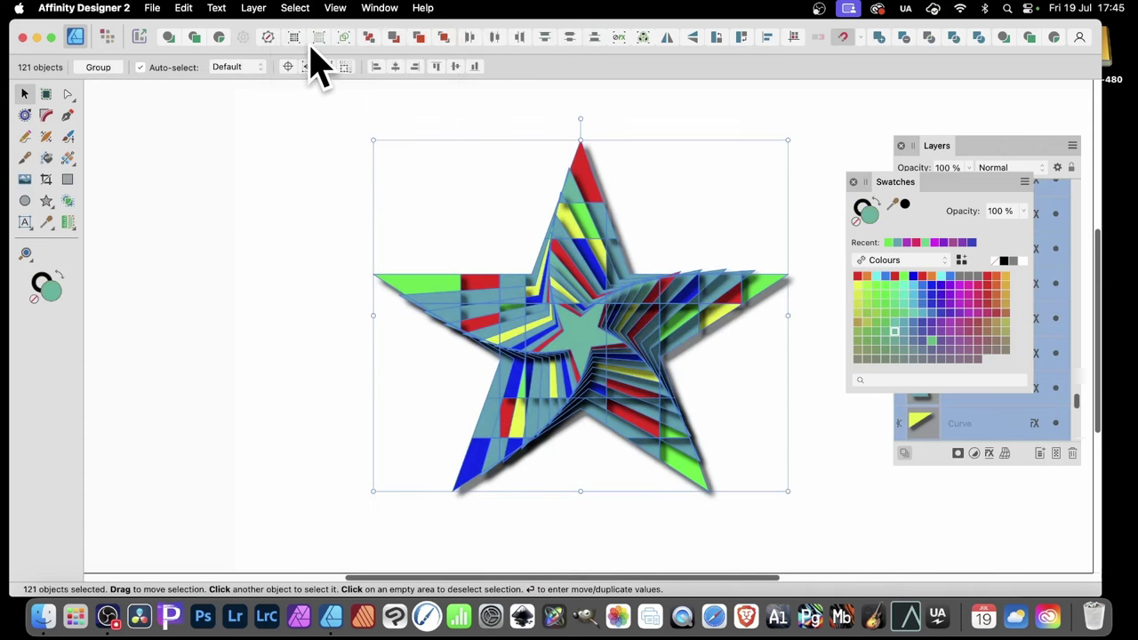
- Apply a 3D layer effect with a 7.5 px radius to the selected pieces
click(1011, 158)
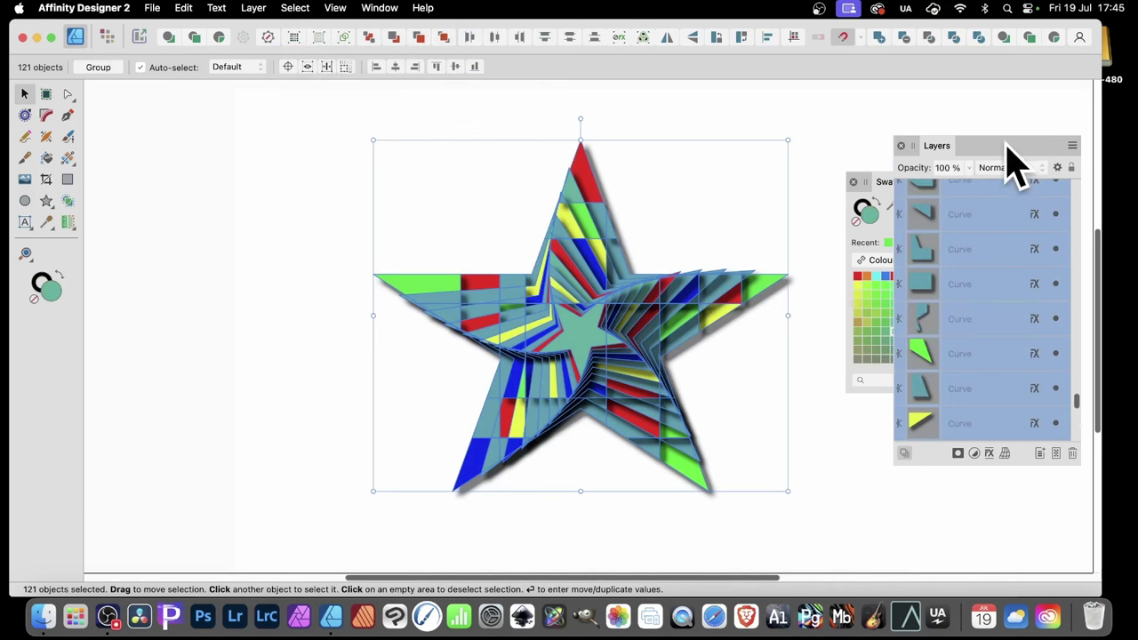
click(993, 455)
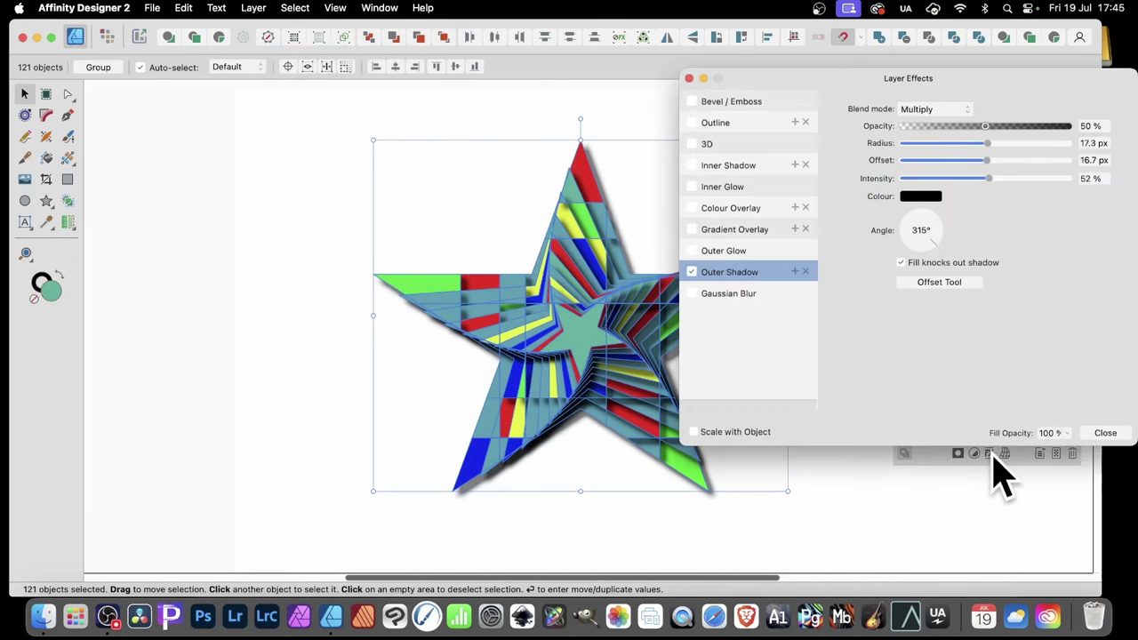
click(693, 144)
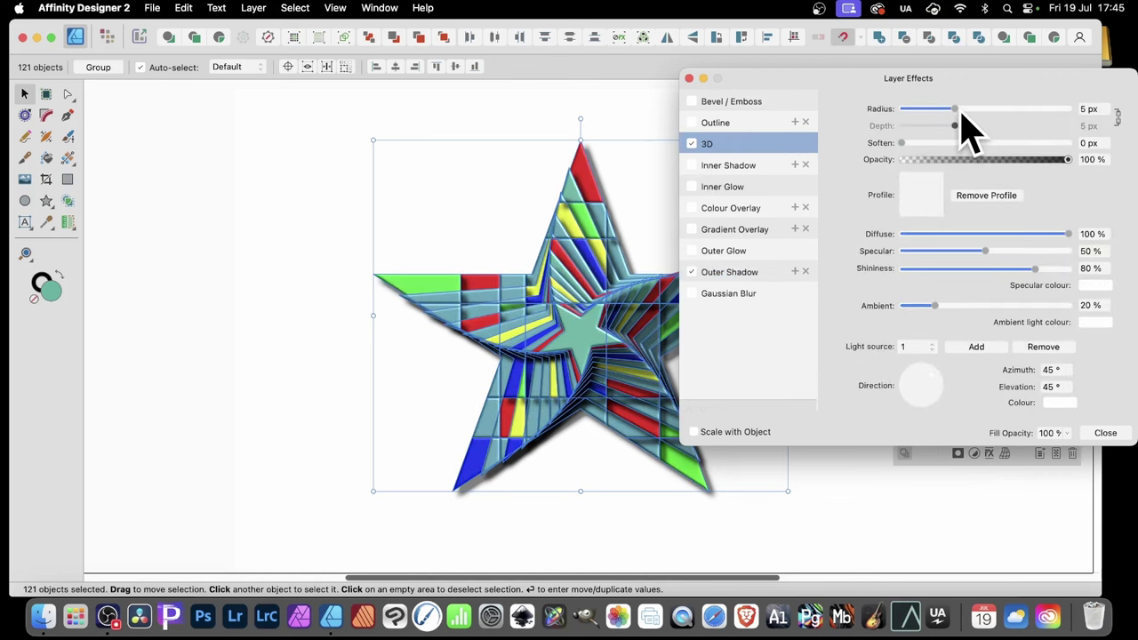
drag(961, 113, 967, 114)
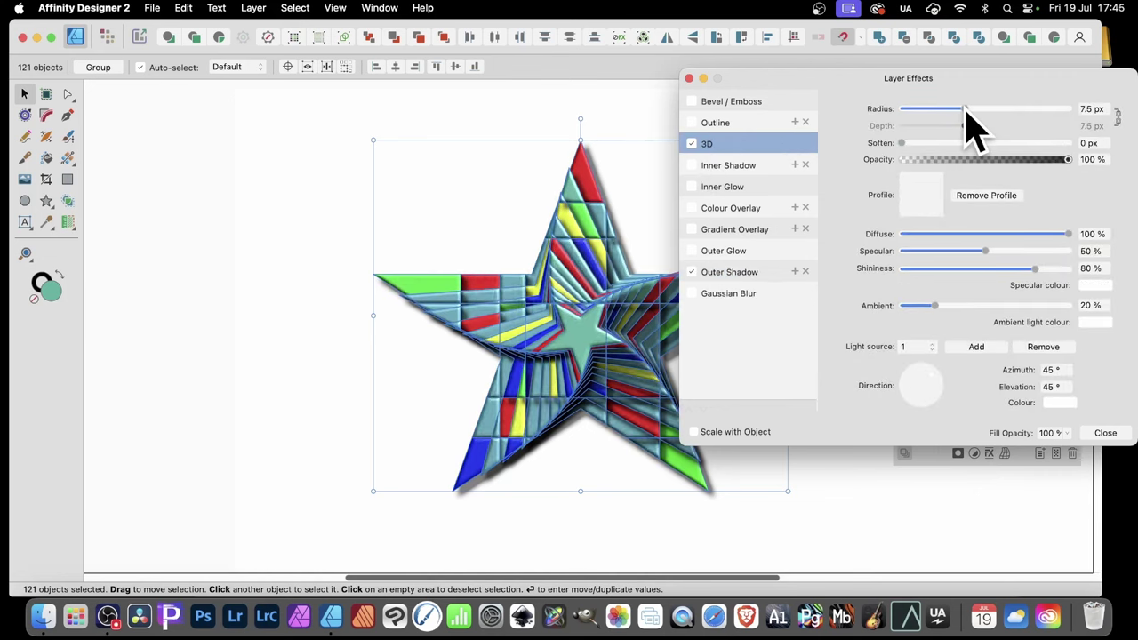
click(1105, 433)
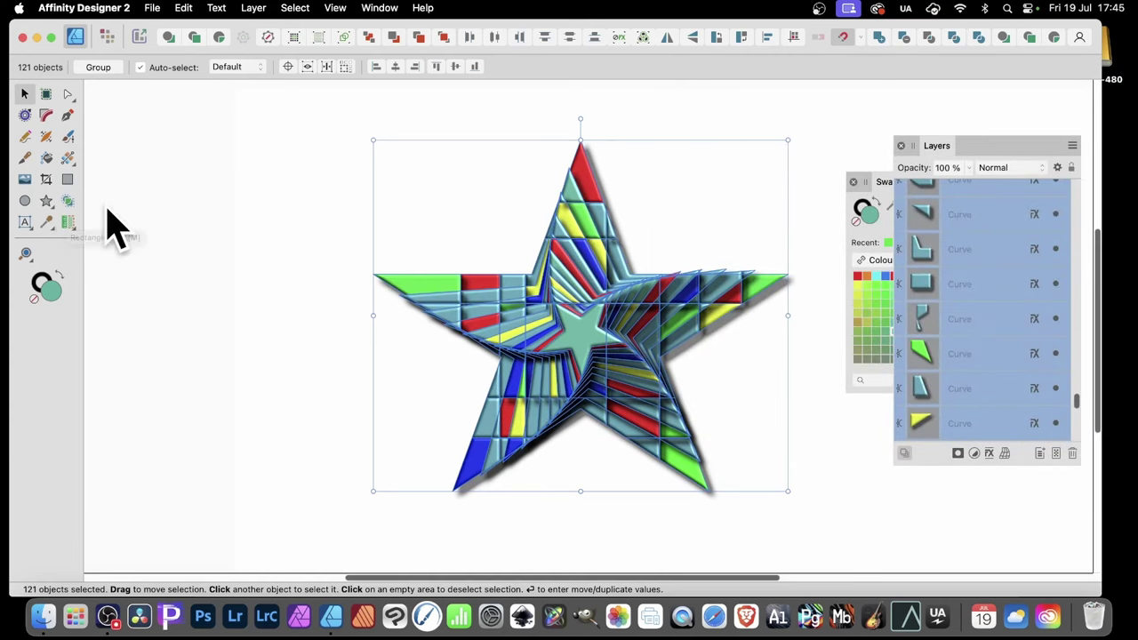
- Set the pieces' stroke to black, 4 pt wide, with a solid line style
click(67, 181)
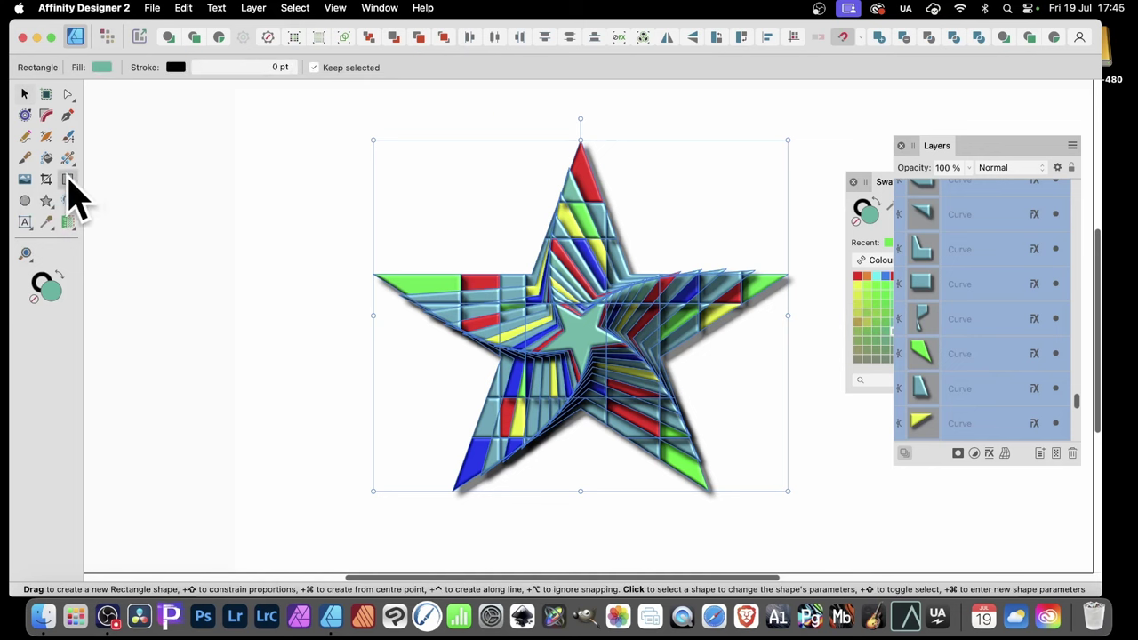
click(178, 71)
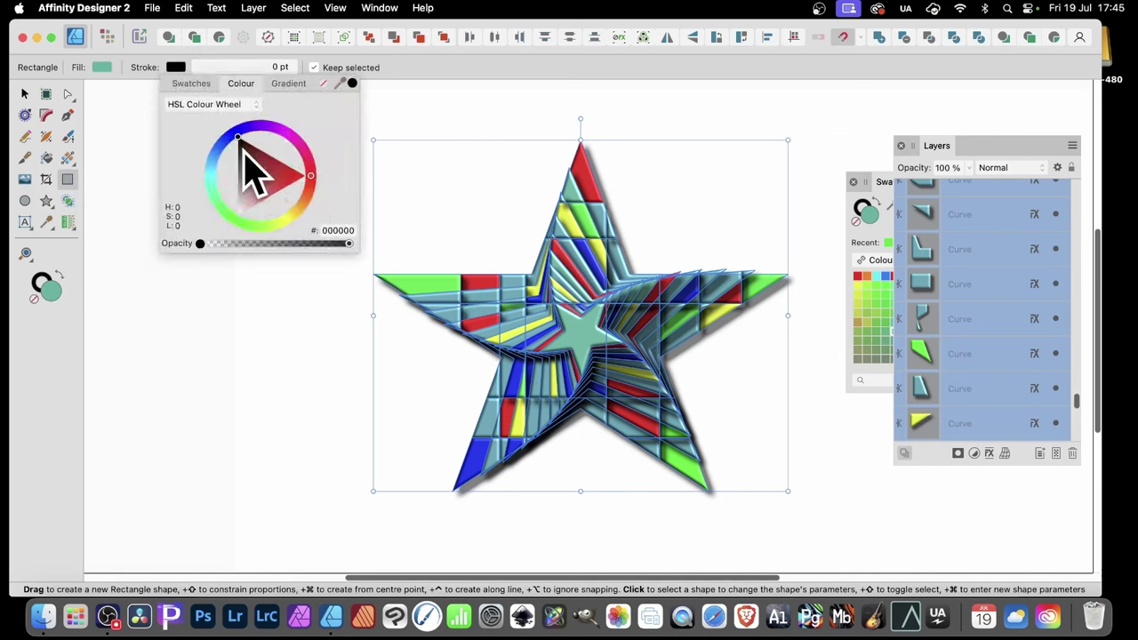
click(284, 71)
mouse_move(182, 113)
mouse_down()
mouse_move(233, 127)
mouse_move(221, 115)
mouse_up()
click(207, 91)
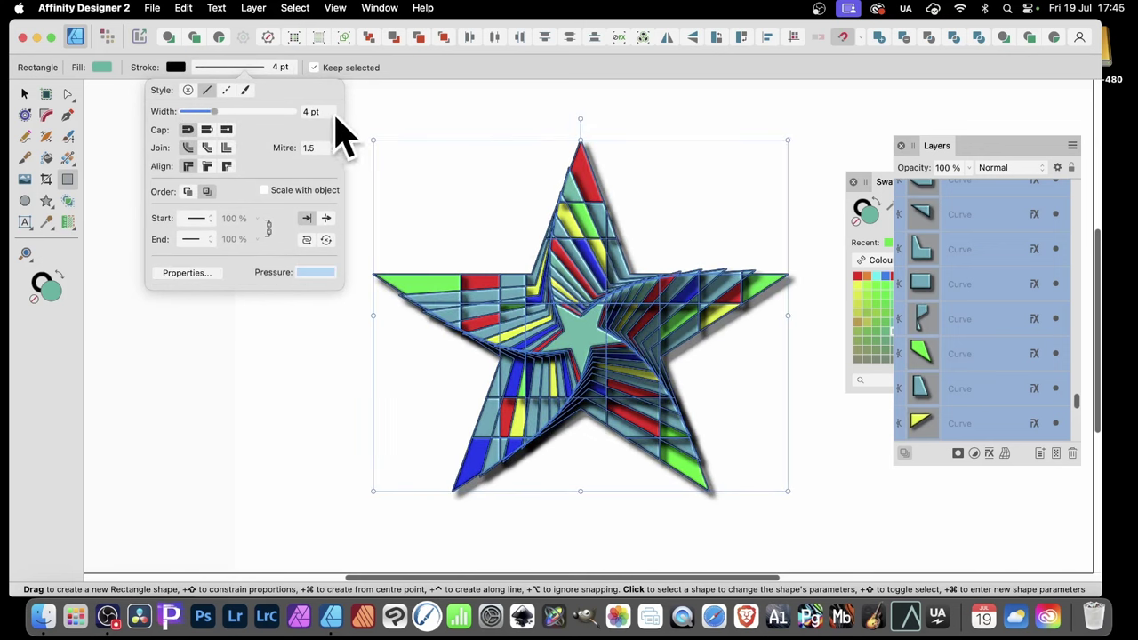
click(228, 90)
click(245, 90)
- Pull the red tip triangle up above the star and drag the yellow star piece out of place
click(25, 94)
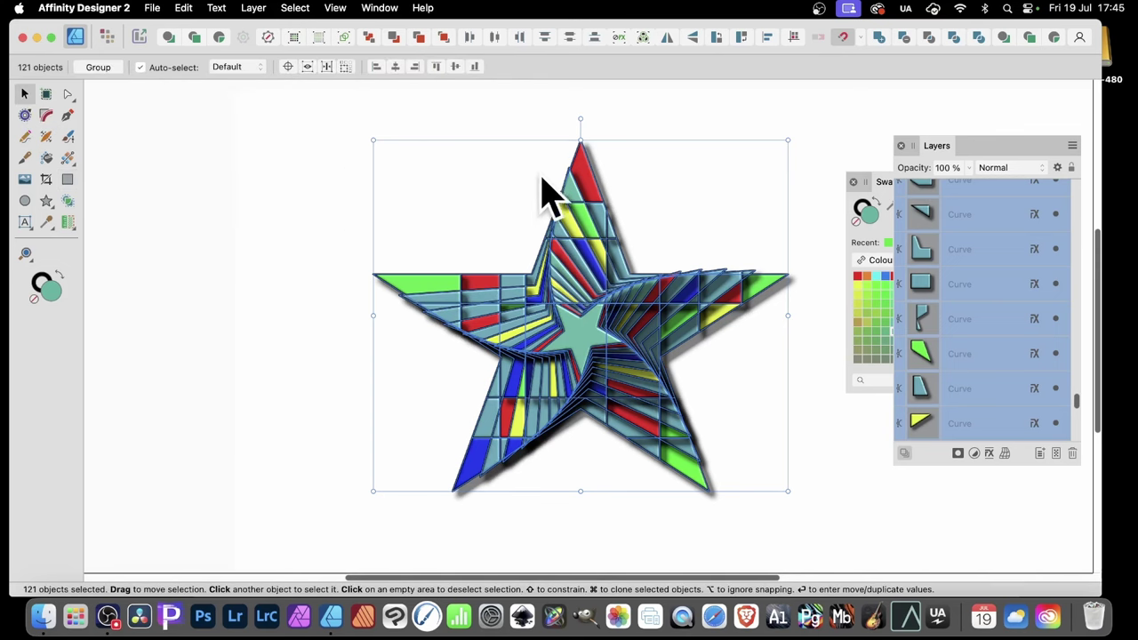
click(524, 121)
click(584, 169)
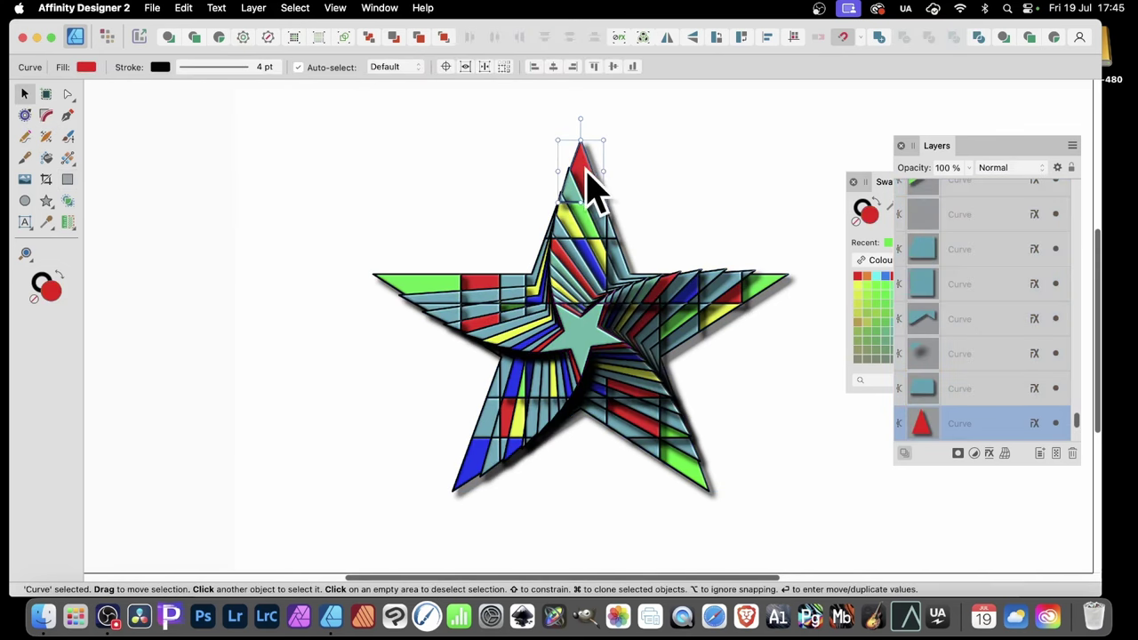
drag(583, 169, 605, 158)
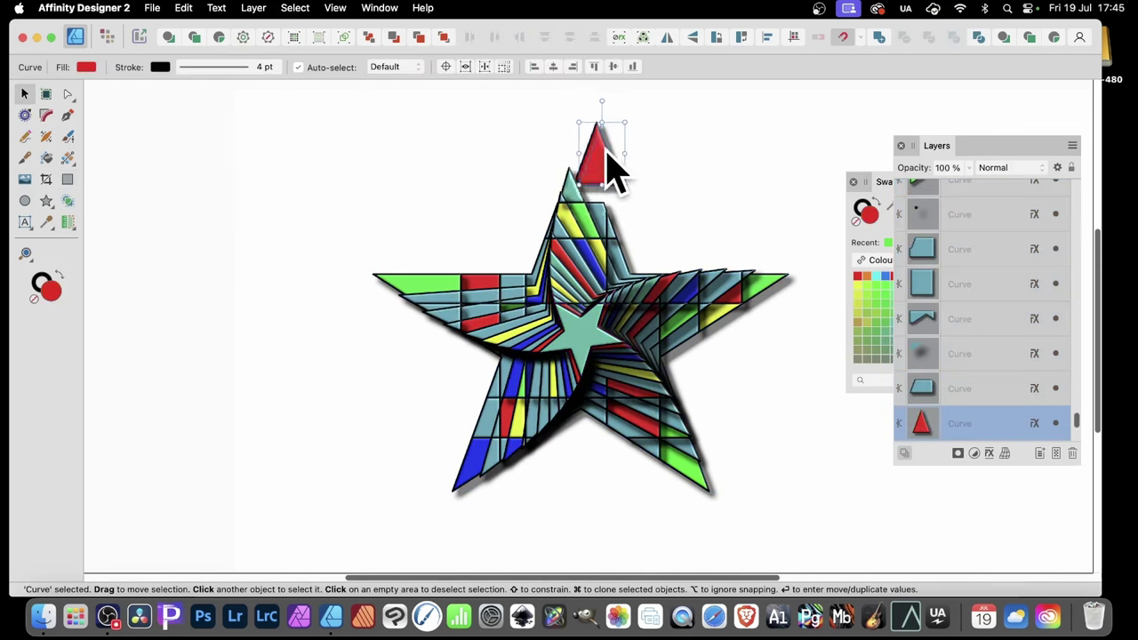
click(613, 220)
click(546, 283)
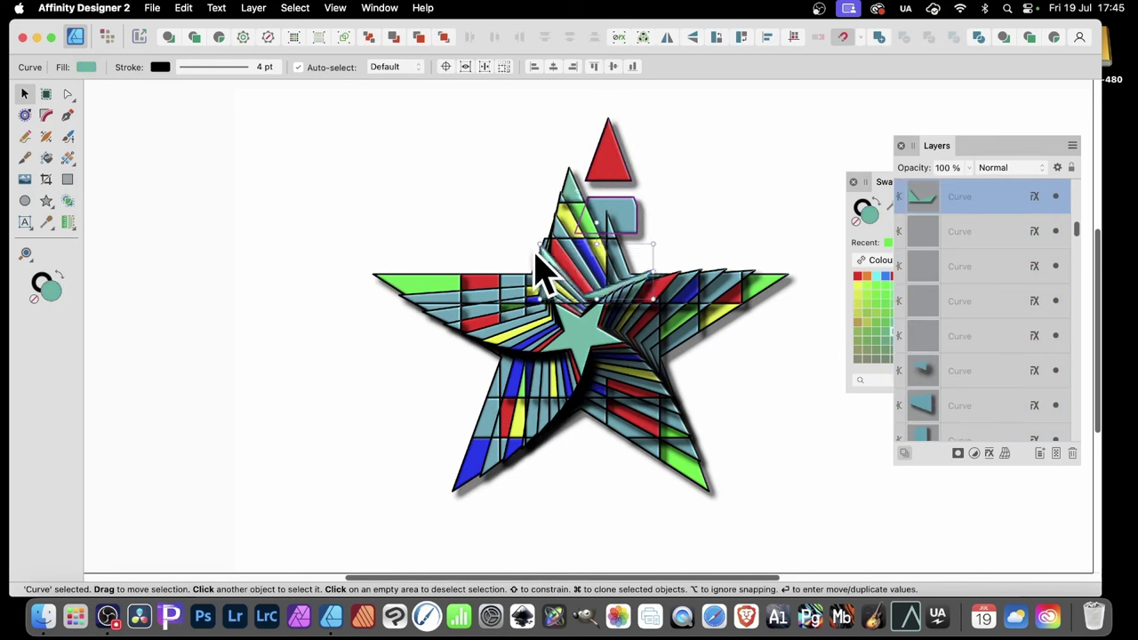
click(472, 287)
drag(471, 345, 406, 468)
- Drag teal, red and green pieces outward around the right arm and lower centre
click(554, 436)
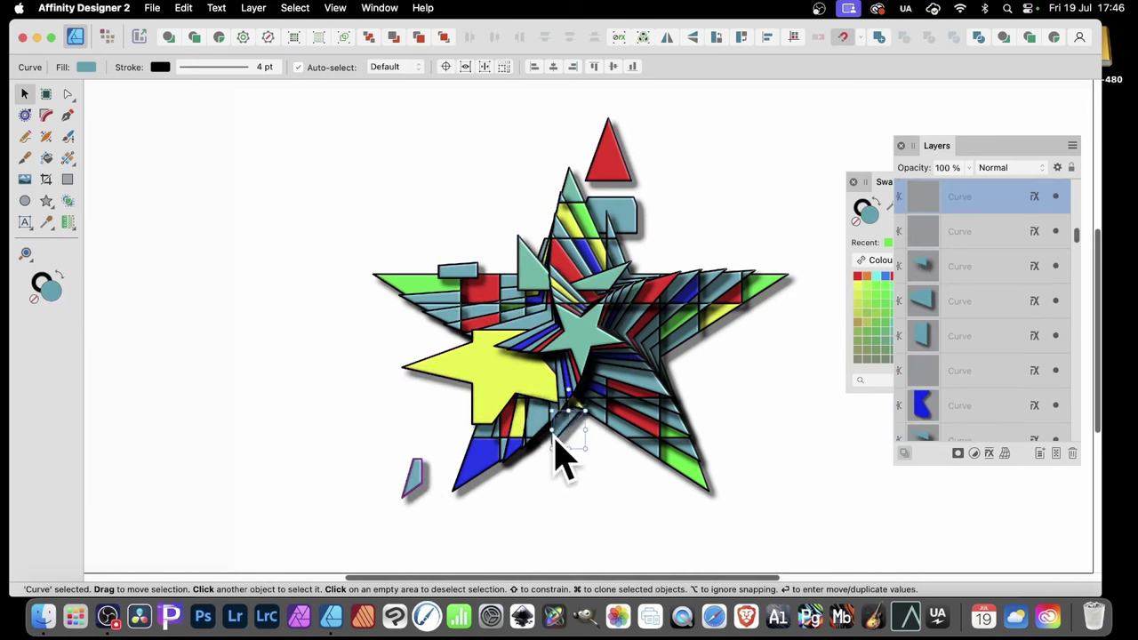
click(627, 444)
click(666, 406)
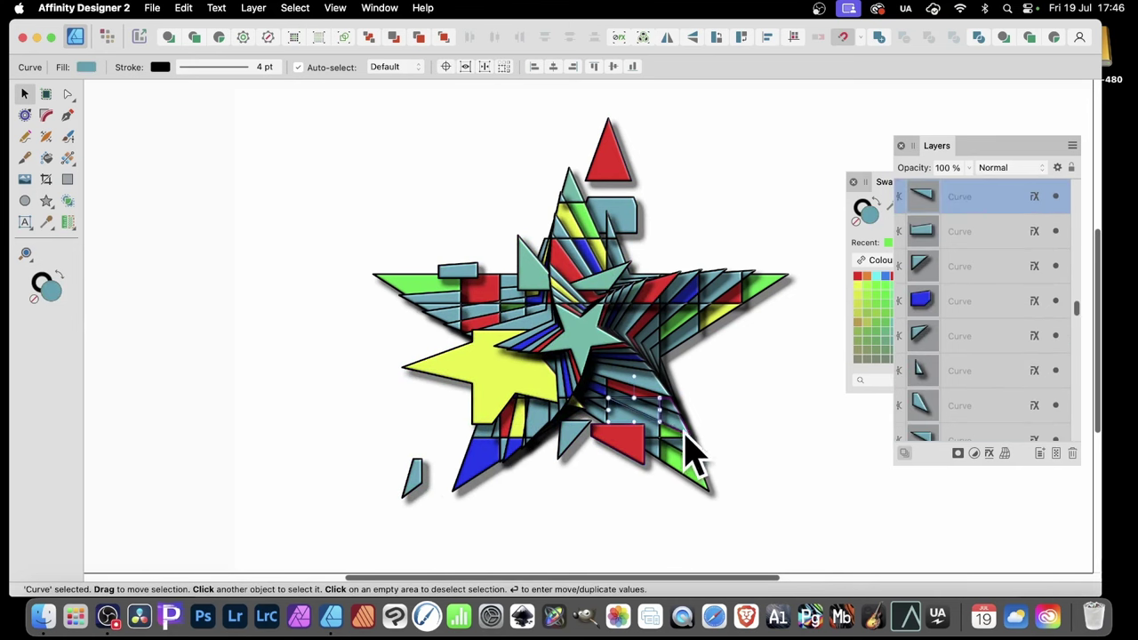
drag(694, 450, 690, 407)
drag(676, 346, 711, 368)
drag(721, 305, 736, 271)
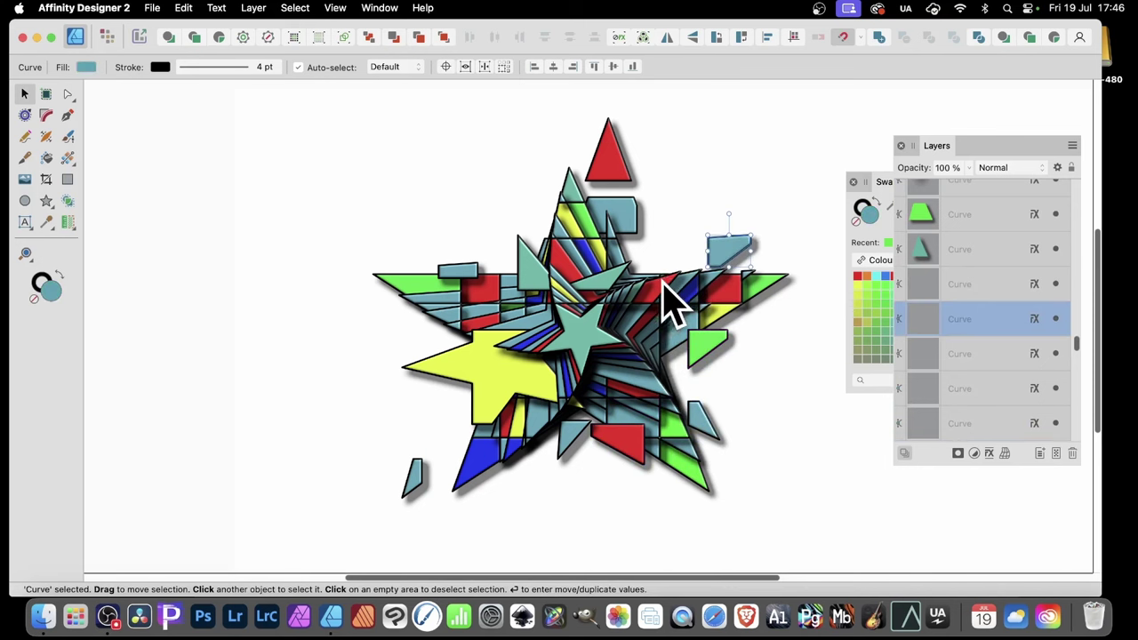
drag(665, 305, 681, 254)
drag(762, 302, 780, 323)
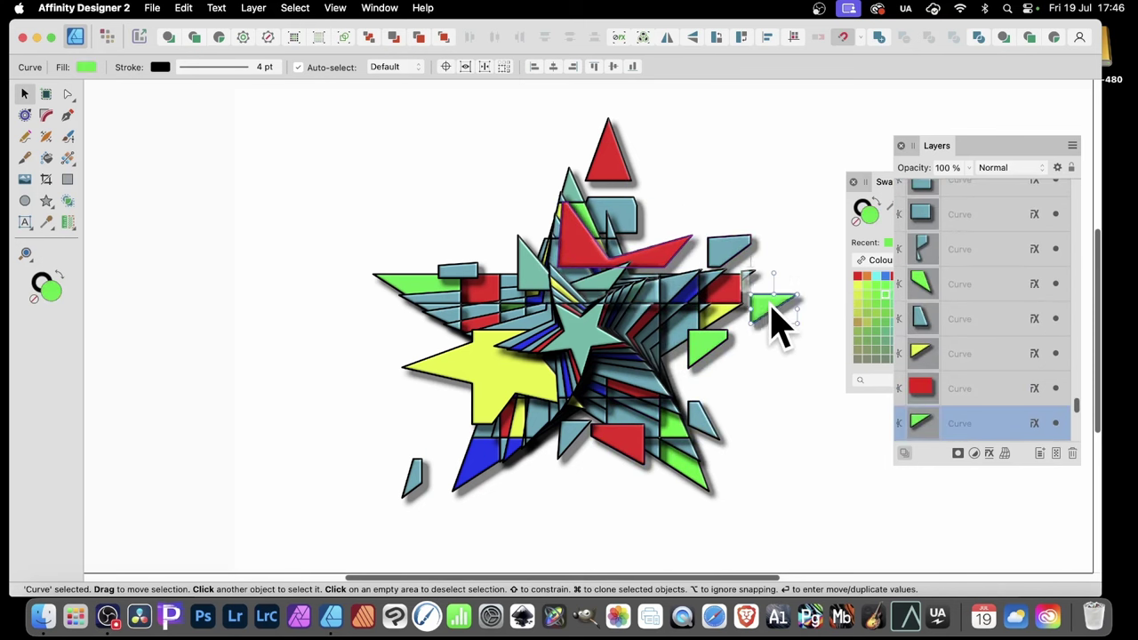
- Nudge more teal and red pieces on the right arm, left arm and lower centre out of position
click(653, 316)
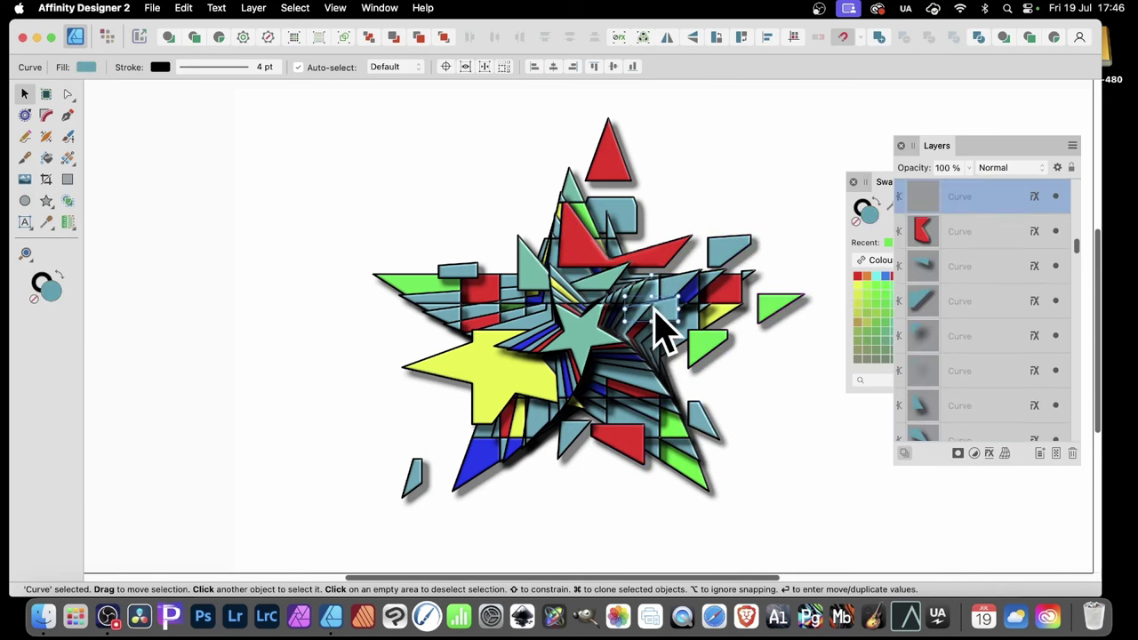
drag(666, 325, 614, 303)
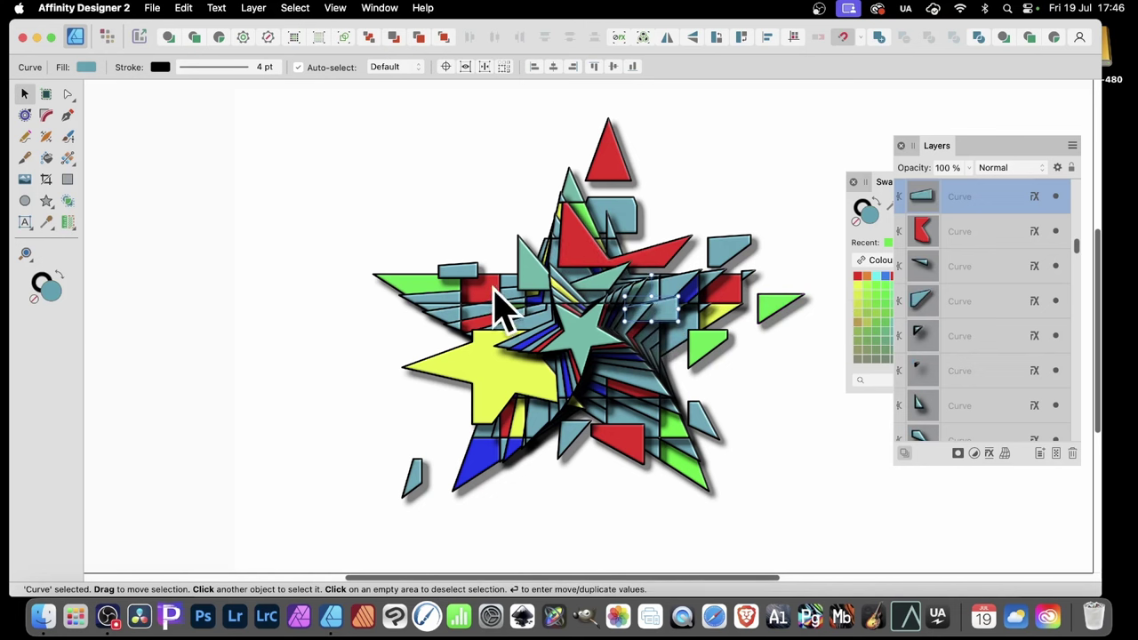
drag(495, 289, 508, 274)
drag(440, 317, 425, 322)
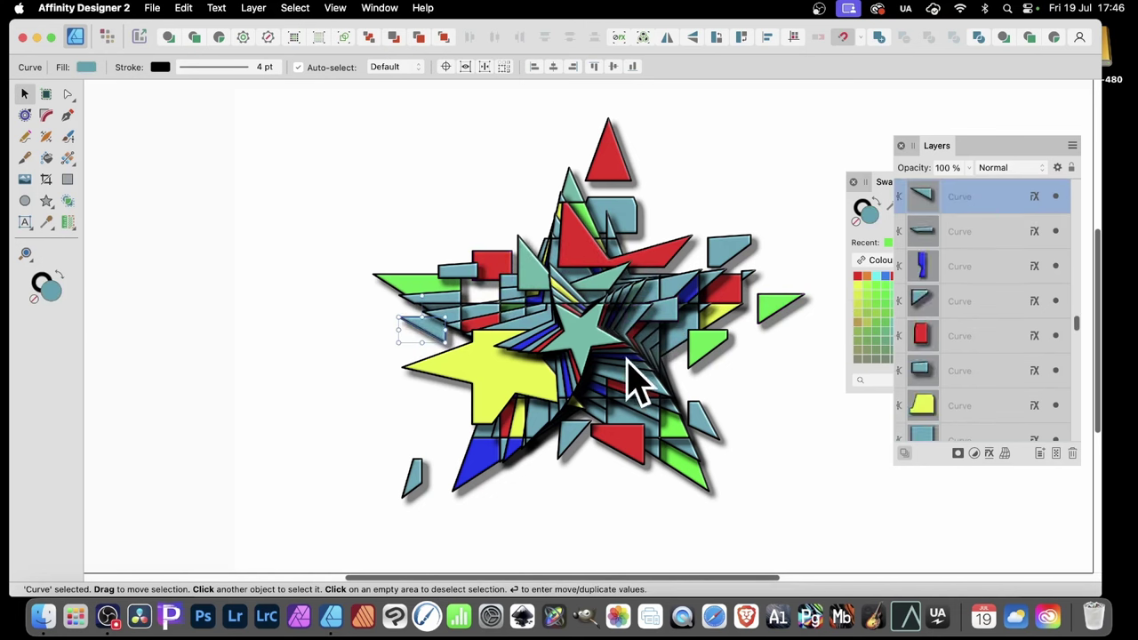
mouse_move(546, 436)
mouse_down()
mouse_move(547, 458)
mouse_move(551, 445)
mouse_up()
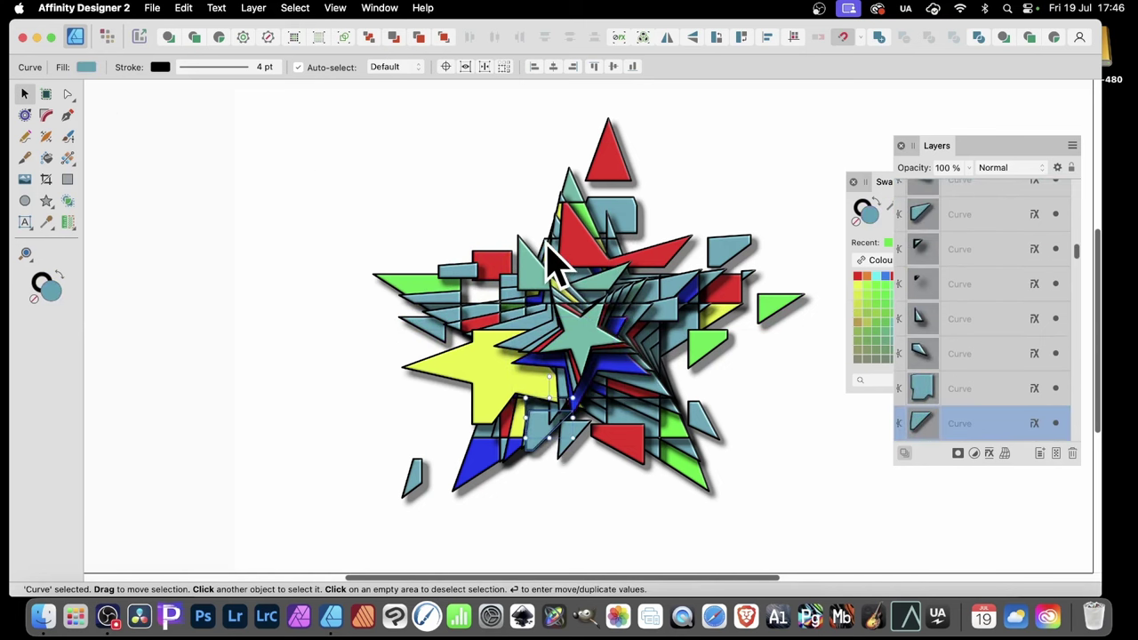
click(552, 263)
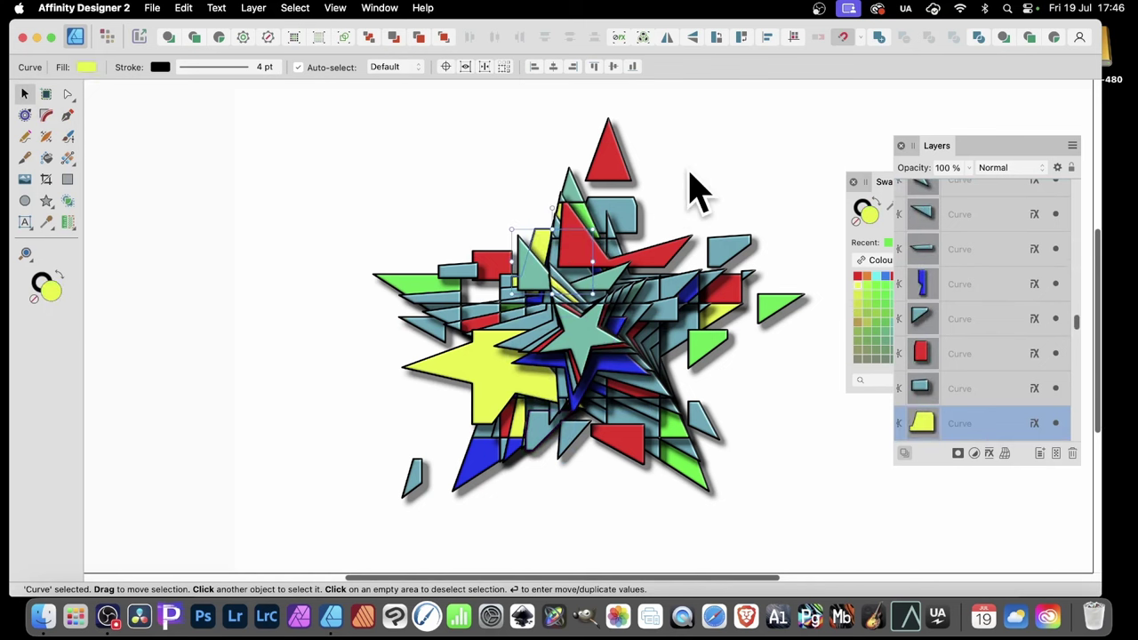
click(620, 169)
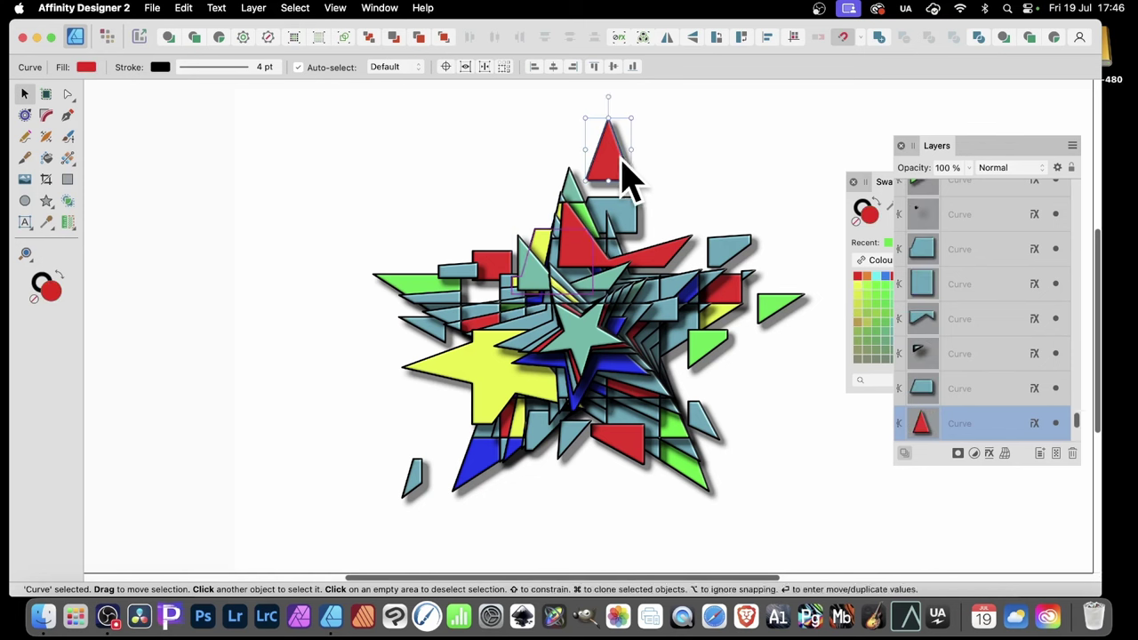